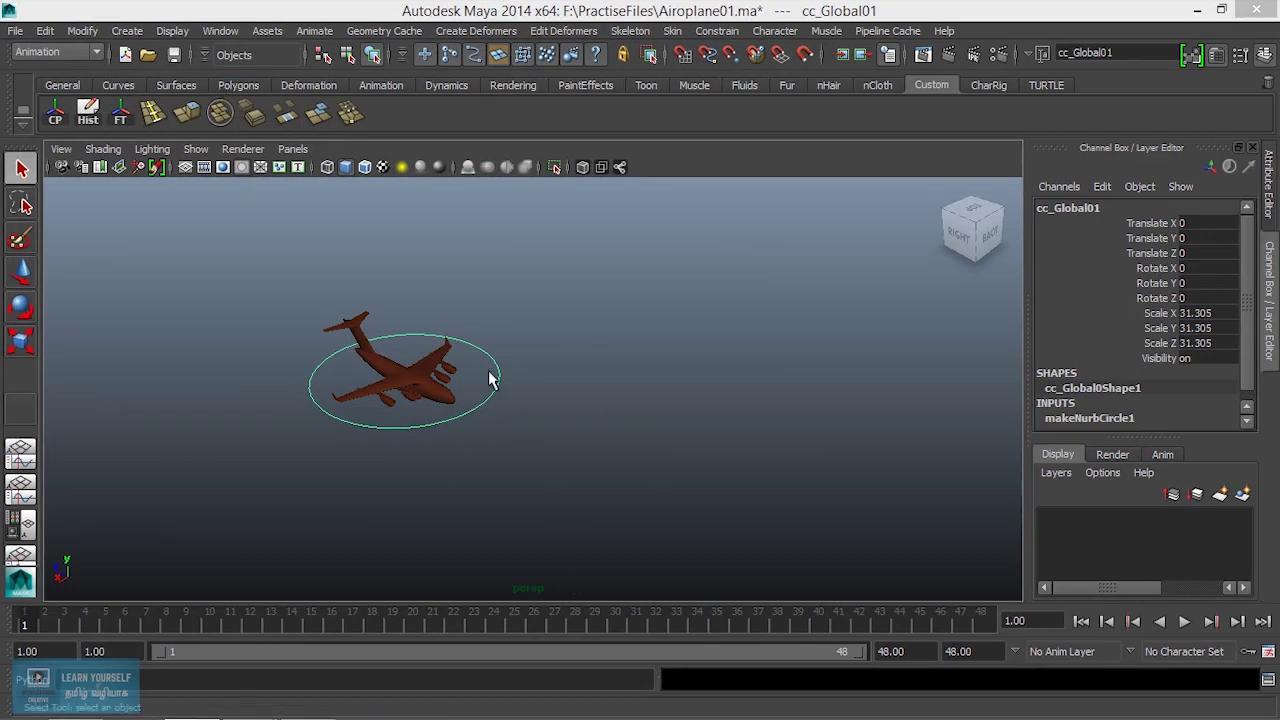
Select the airplane control and reset the Create Character Set options to defaults
left_click_drag(484, 364, 545, 430)
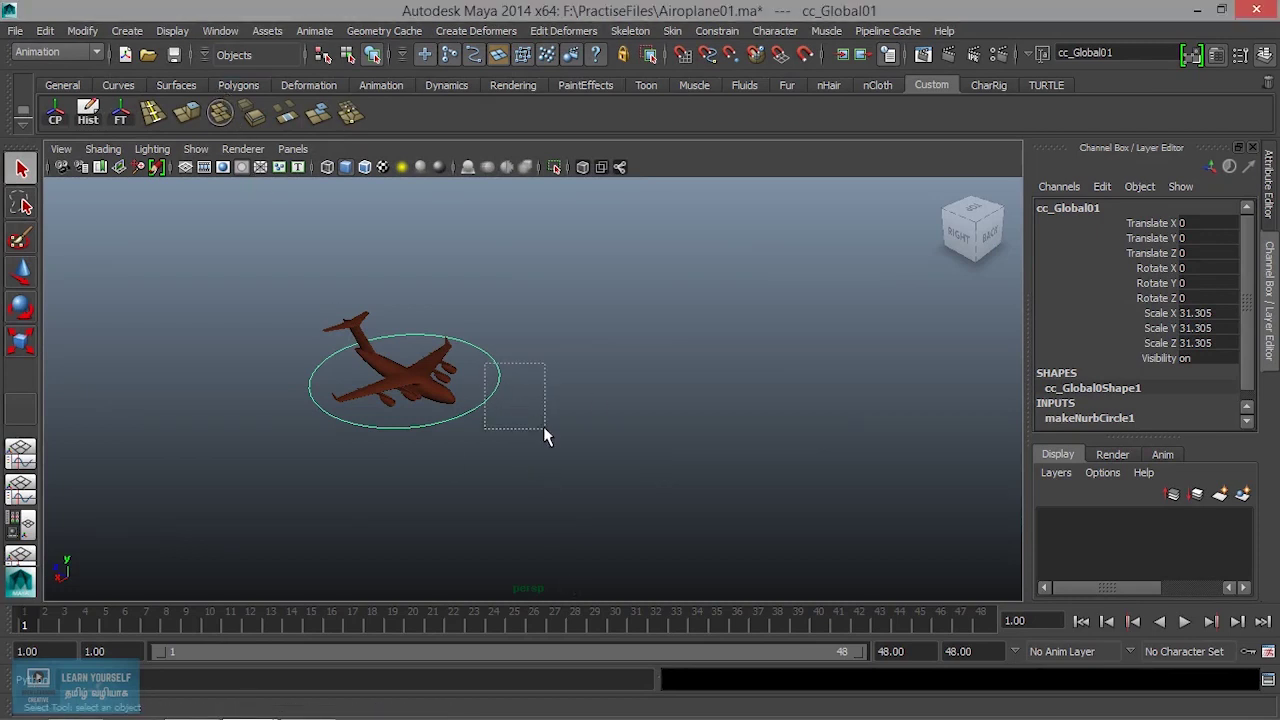
left_click_drag(543, 426, 543, 426)
left_click(738, 31)
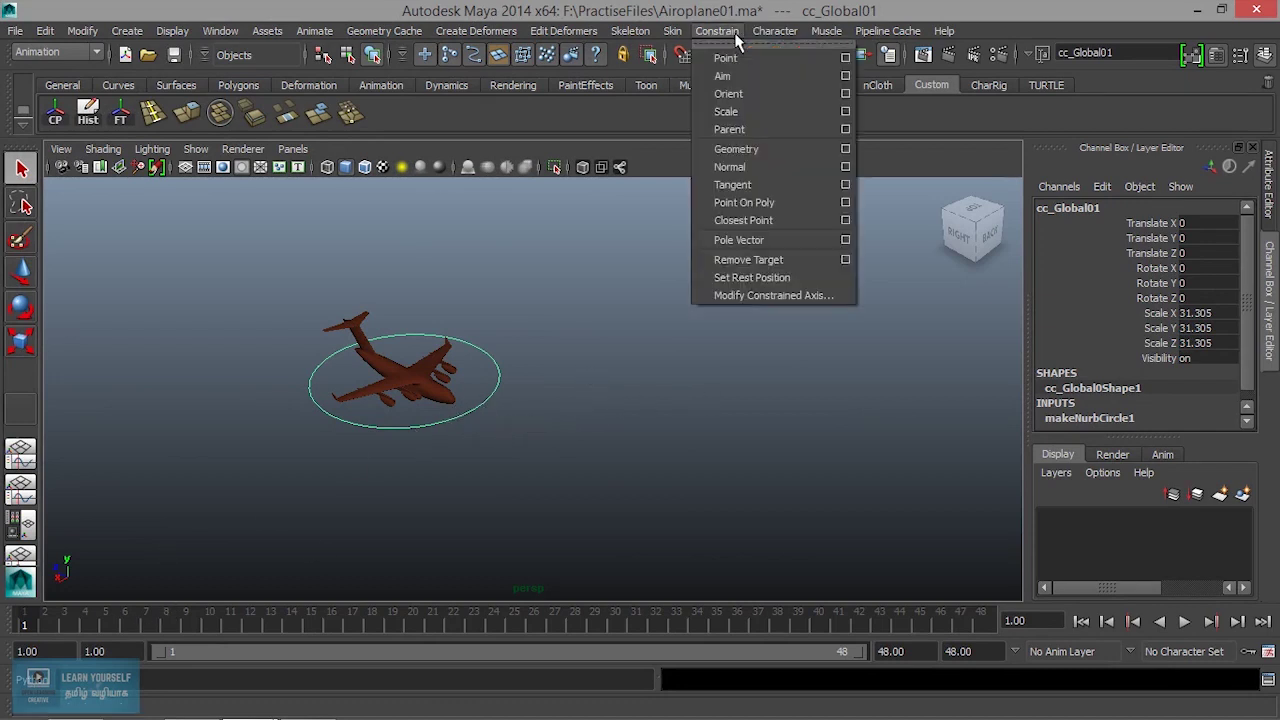
mouse_move(775, 31)
left_click(927, 59)
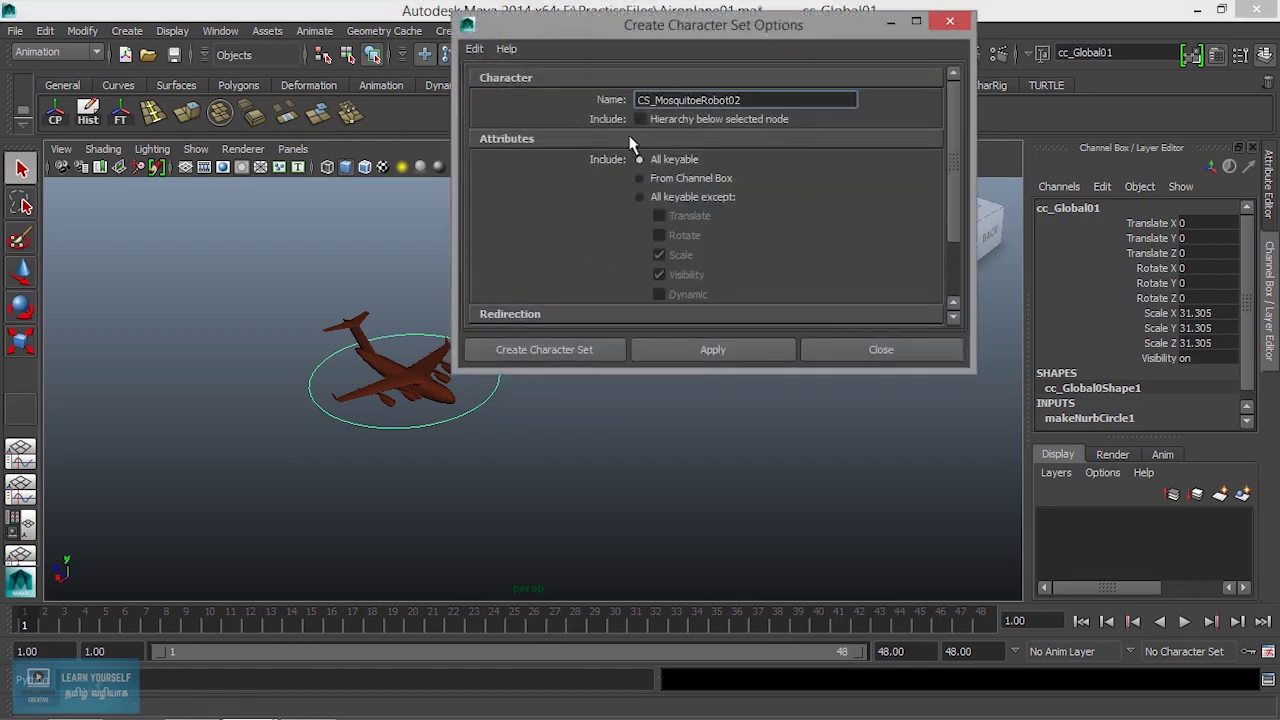
left_click_drag(748, 98, 640, 100)
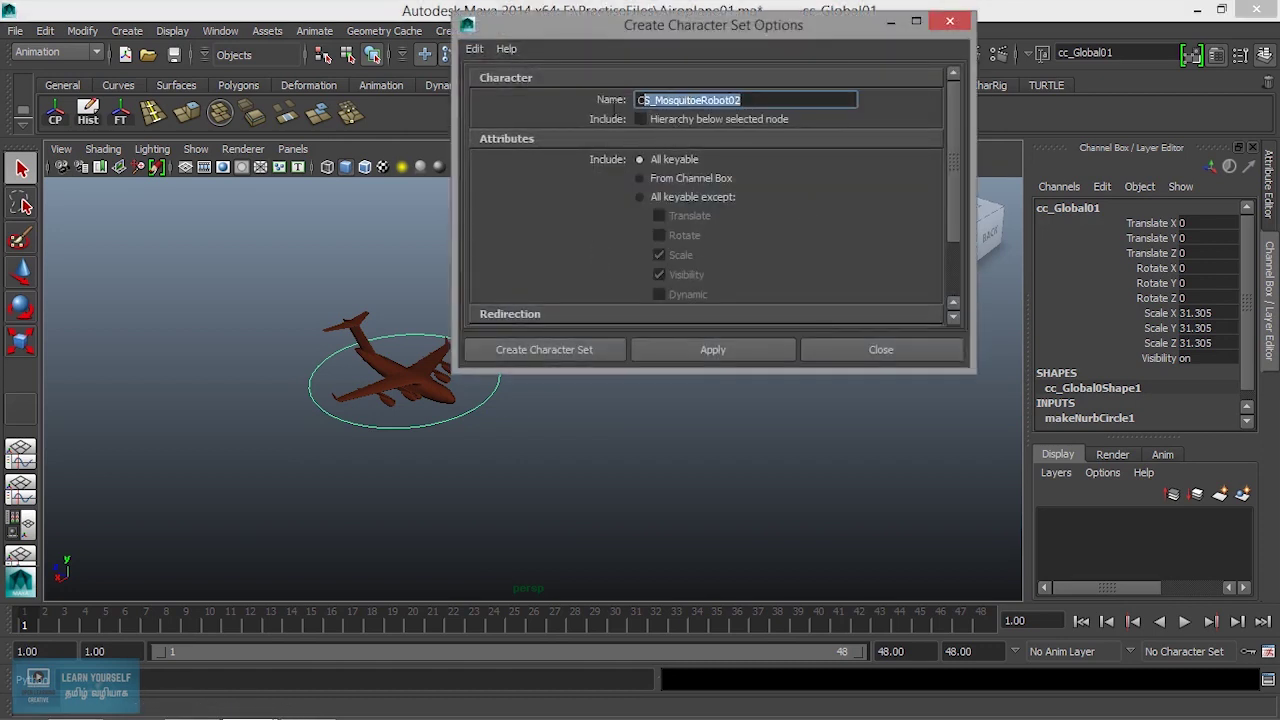
left_click(474, 48)
left_click(522, 83)
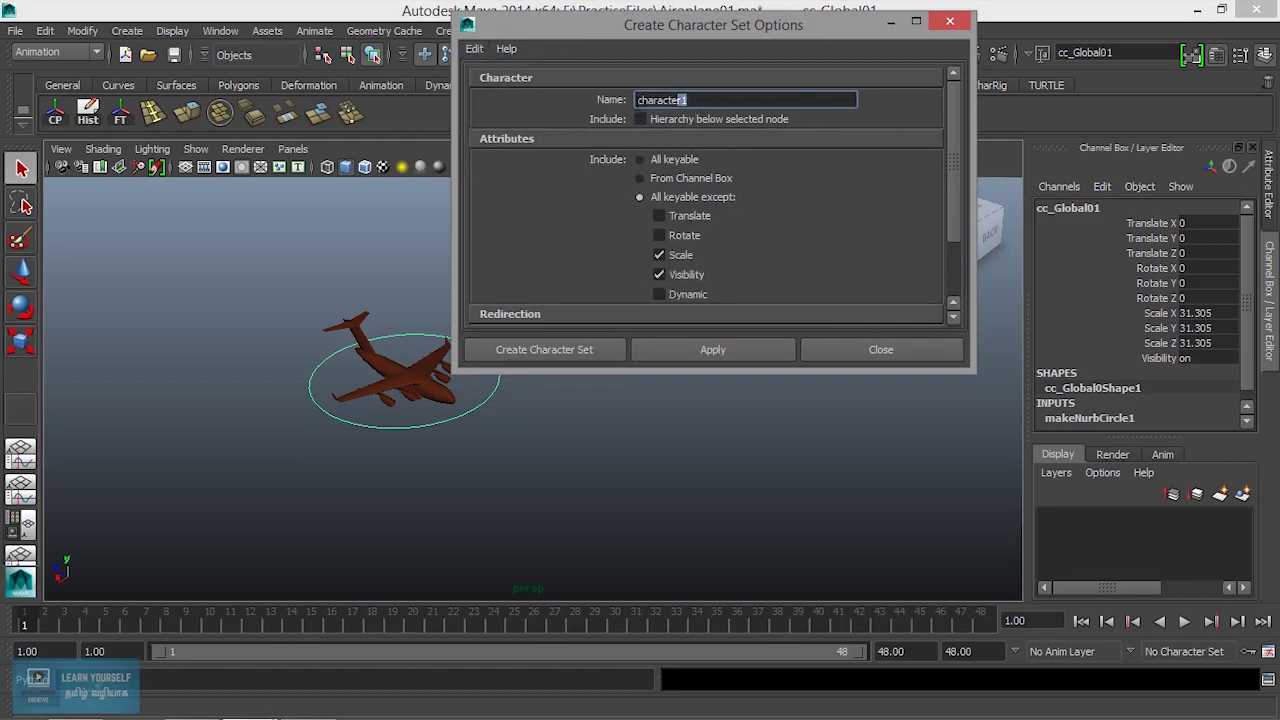
Create a character set named CS_Airoplane01 with all keyable attributes
left_click_drag(684, 100, 492, 116)
left_click_drag(620, 29, 619, 78)
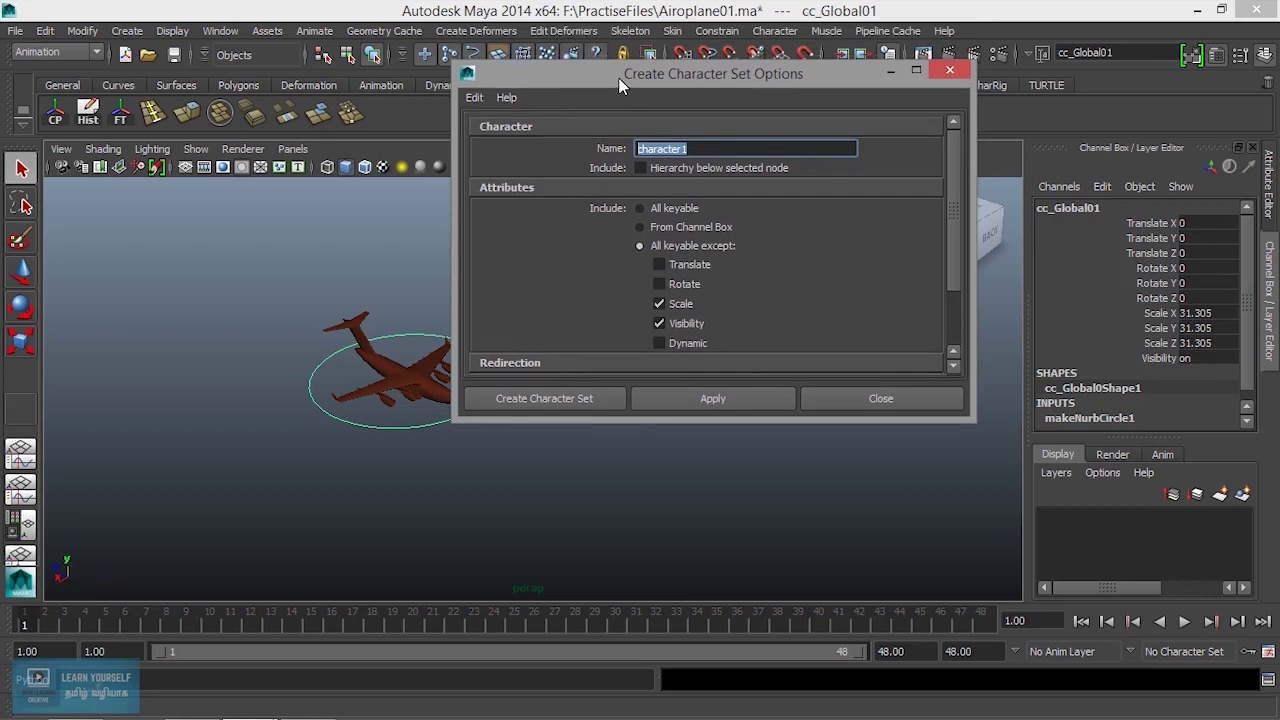
type("cs_airo")
key("BackSpace")
key("BackSpace")
key("BackSpace")
key("BackSpace")
type("Airp")
key("BackSpace")
type("o")
type("plan")
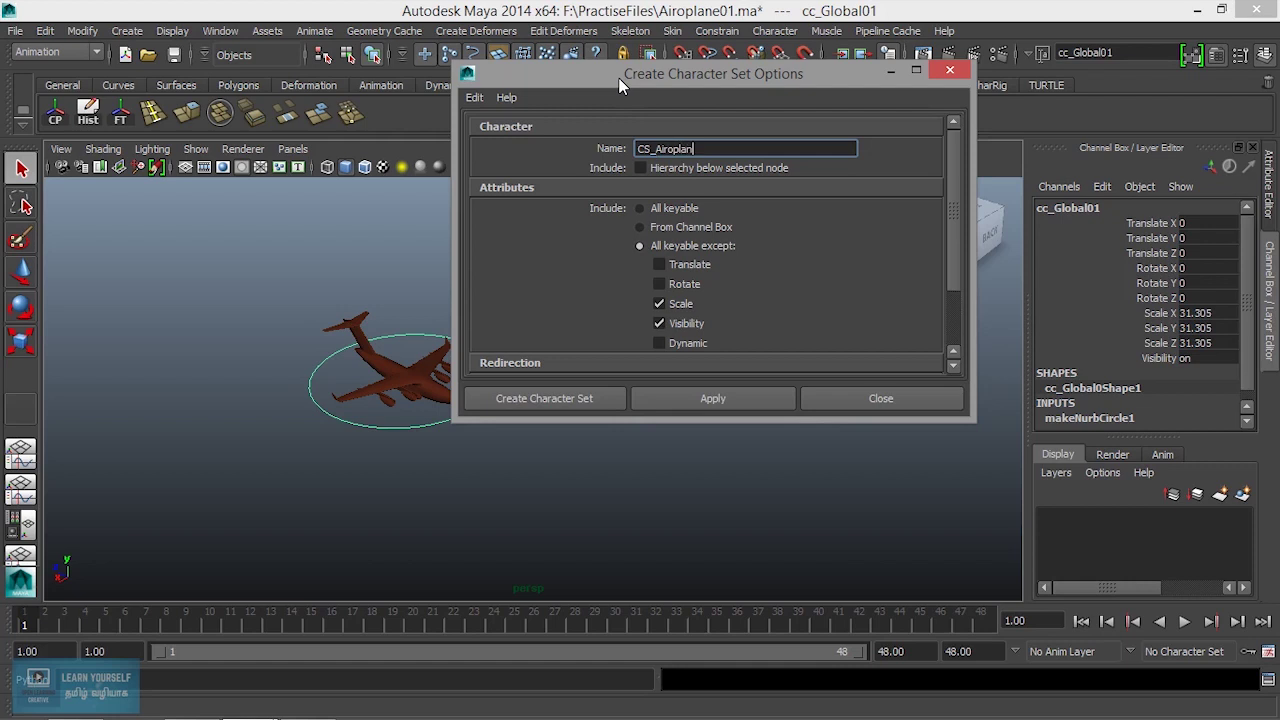
type("e01")
left_click(648, 209)
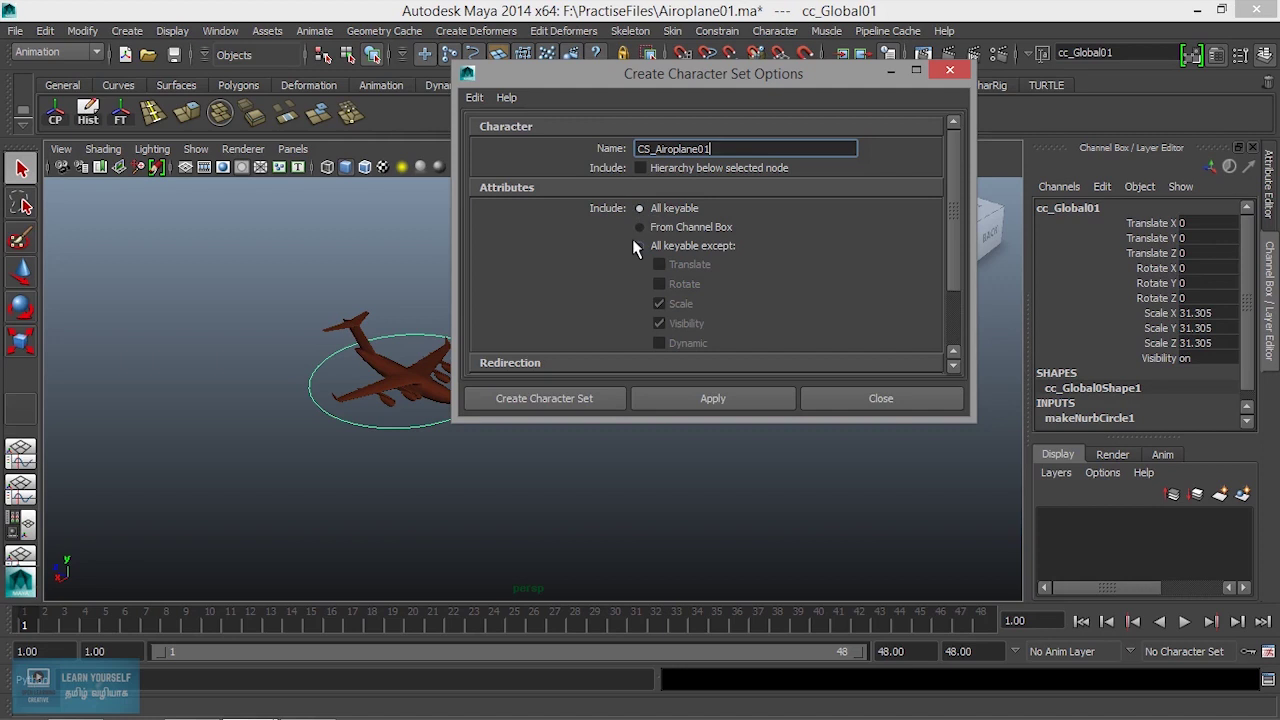
left_click(695, 405)
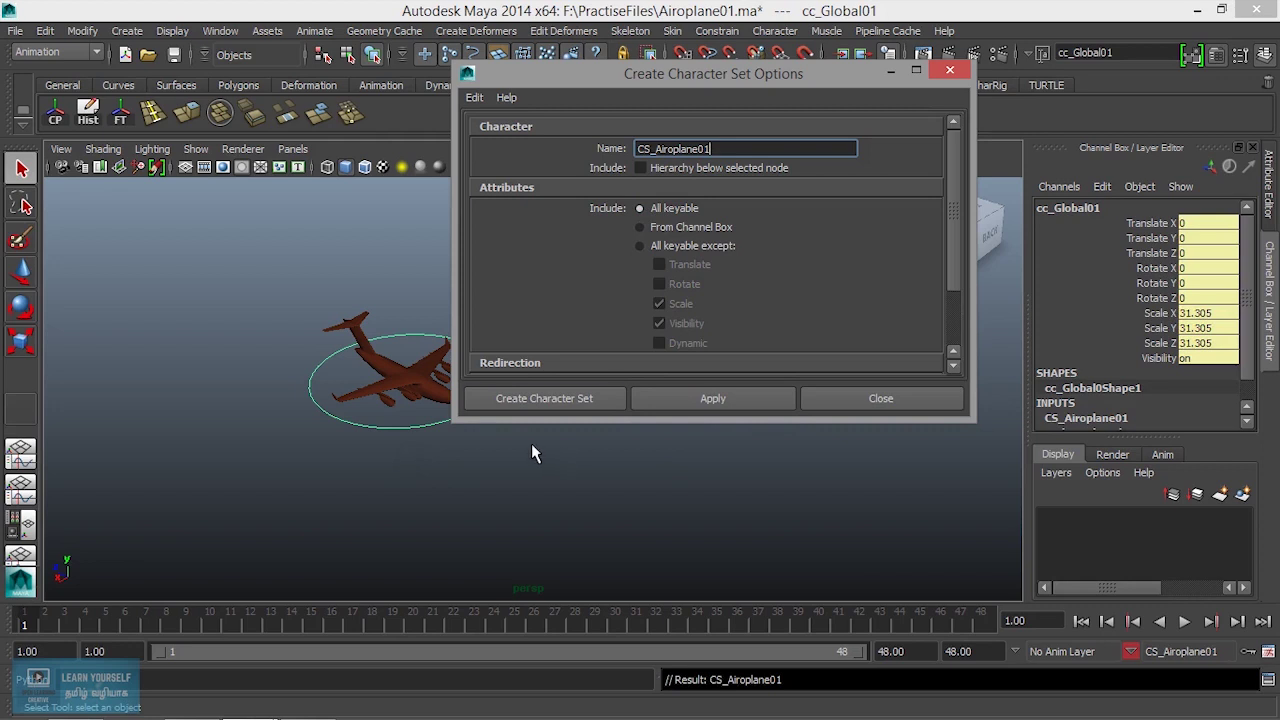
left_click(880, 400)
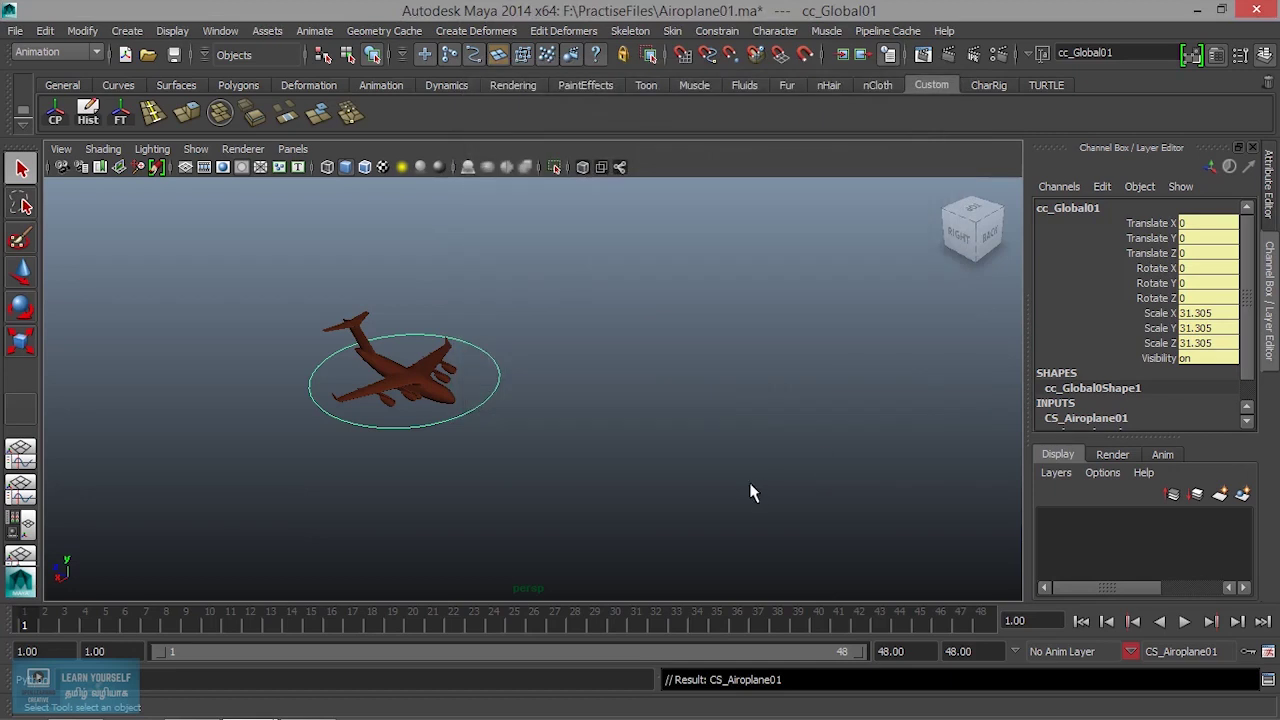
Deselect, play back the animation, and turn on Auto Keyframe
left_click(748, 490)
key("alt+v")
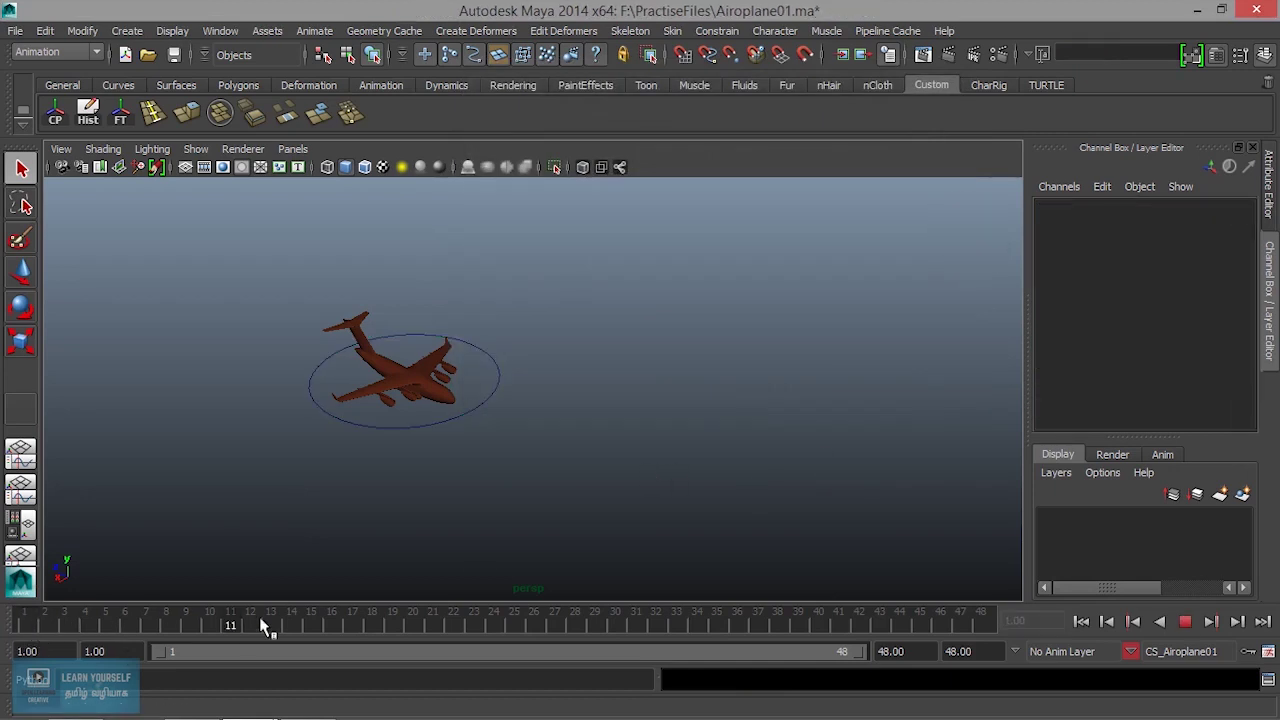
key("alt+v")
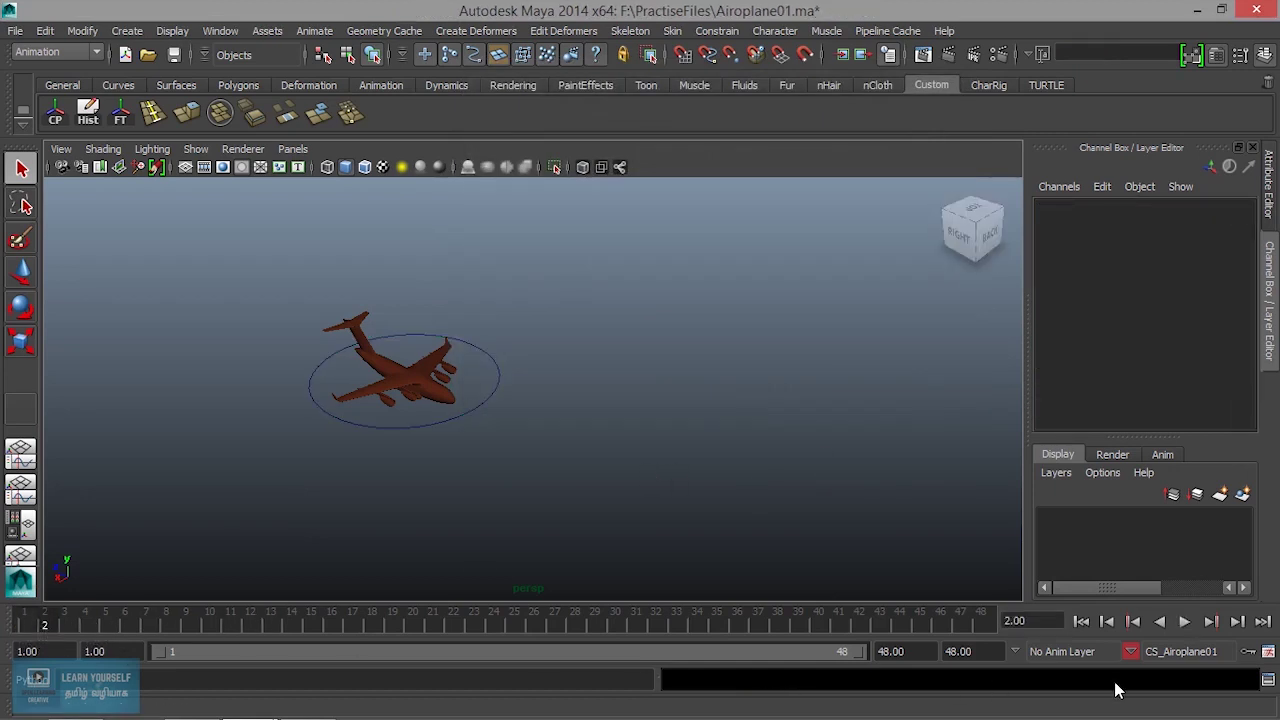
left_click(1248, 651)
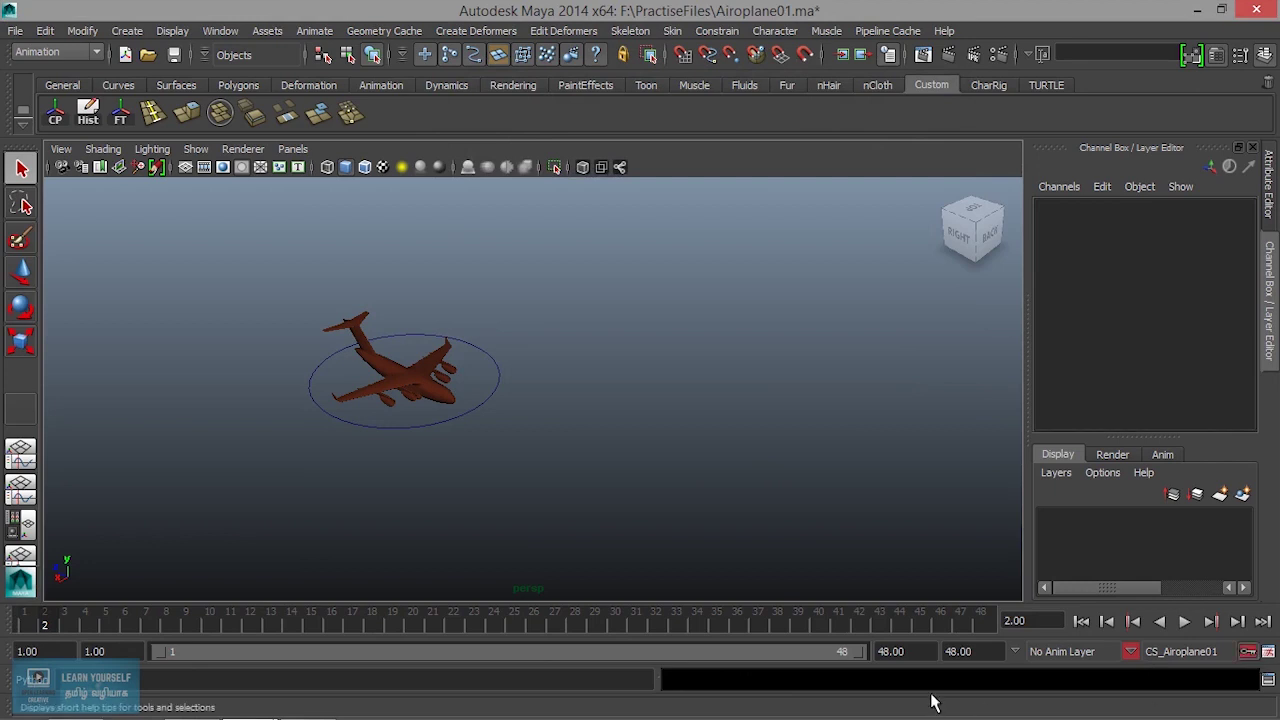
key("alt+v")
key("alt+v")
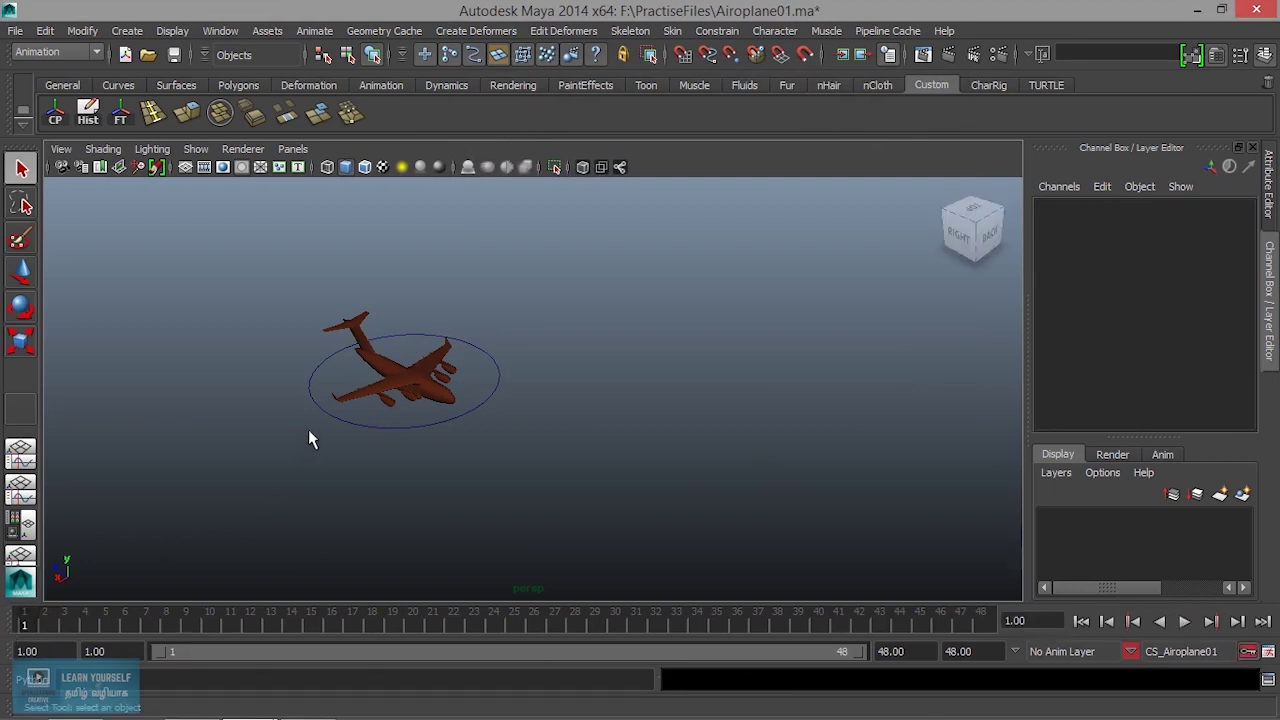
Reselect the airplane's control circle and stop playback at frame 30
left_click_drag(485, 381, 536, 466)
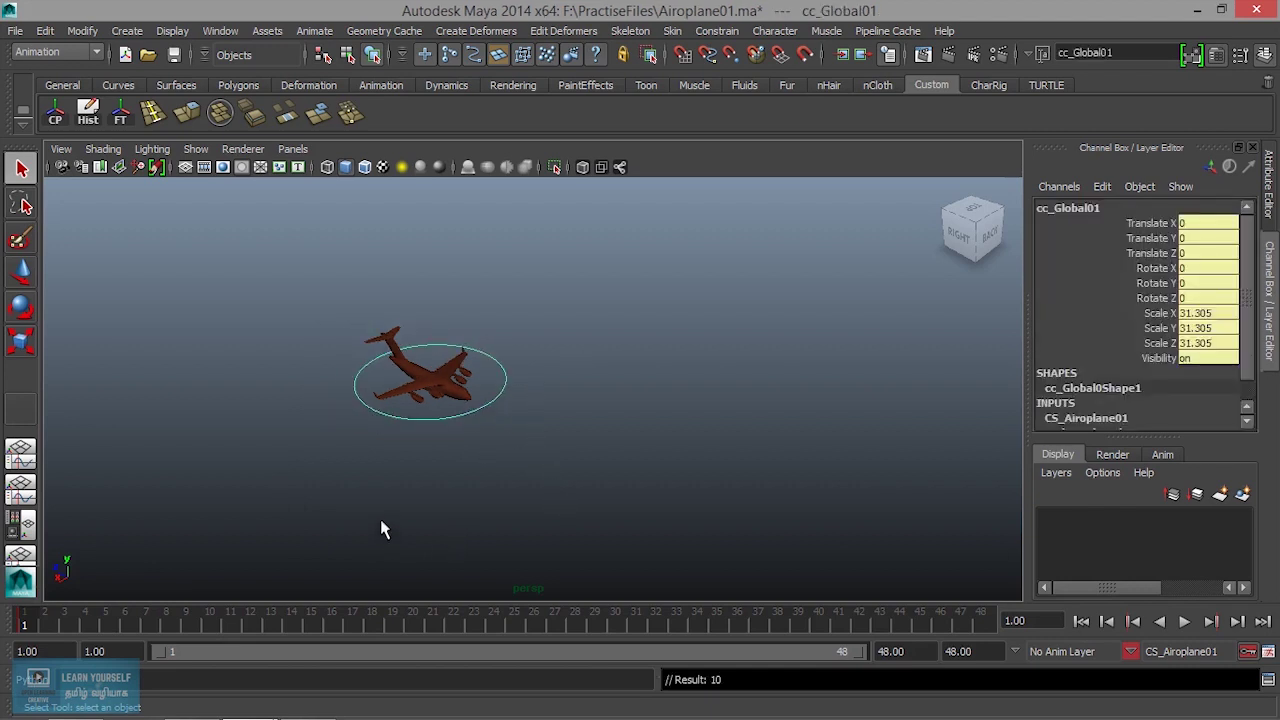
key("alt+v")
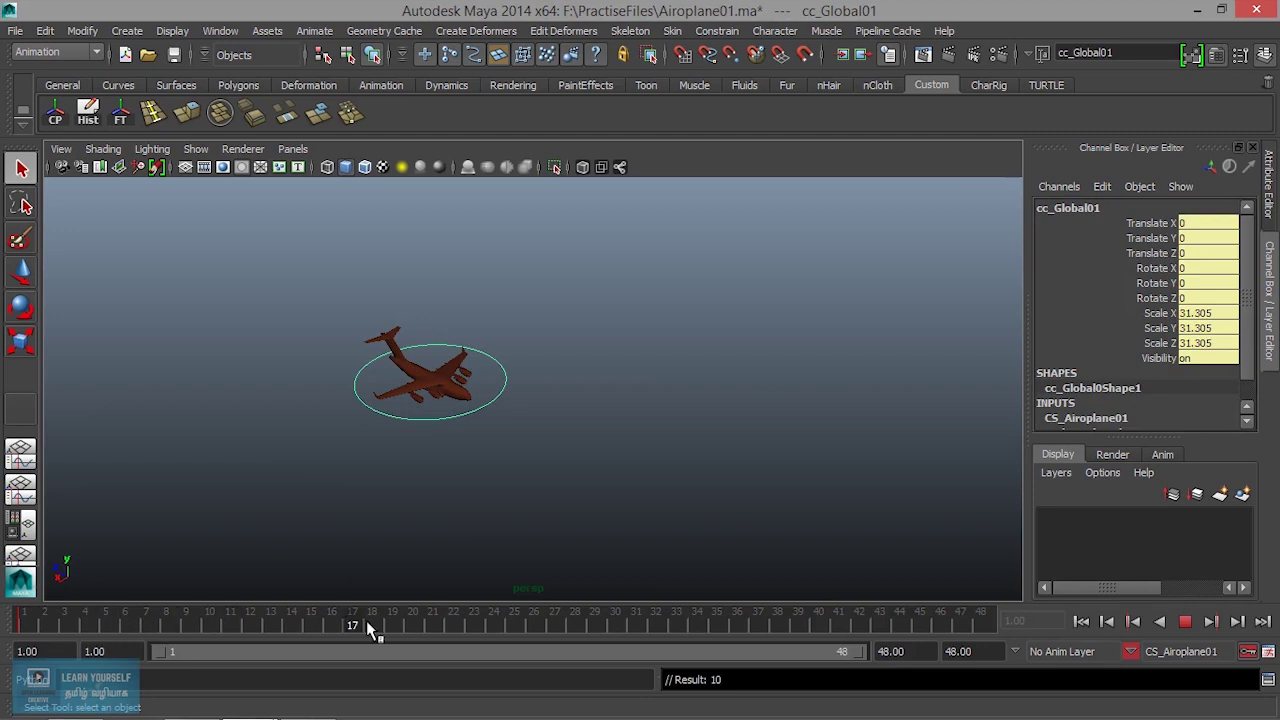
left_click(278, 620)
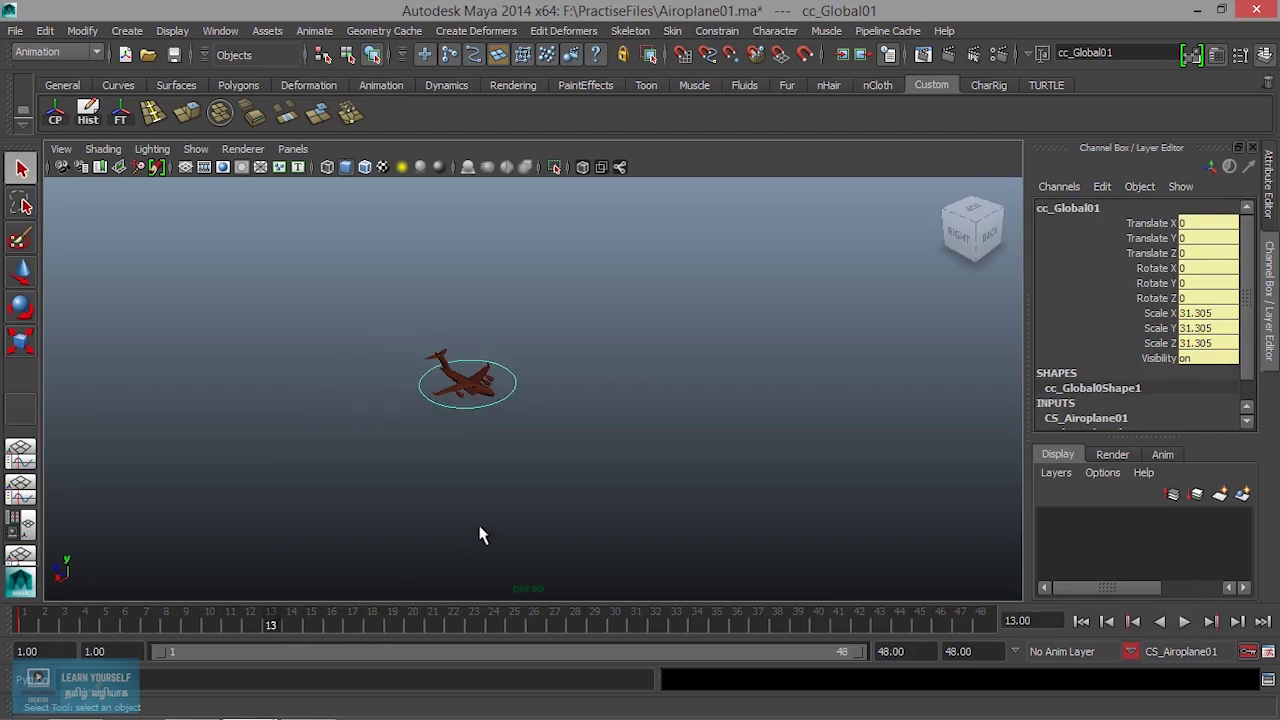
middle_click_drag(480, 535, 257, 491, "alt")
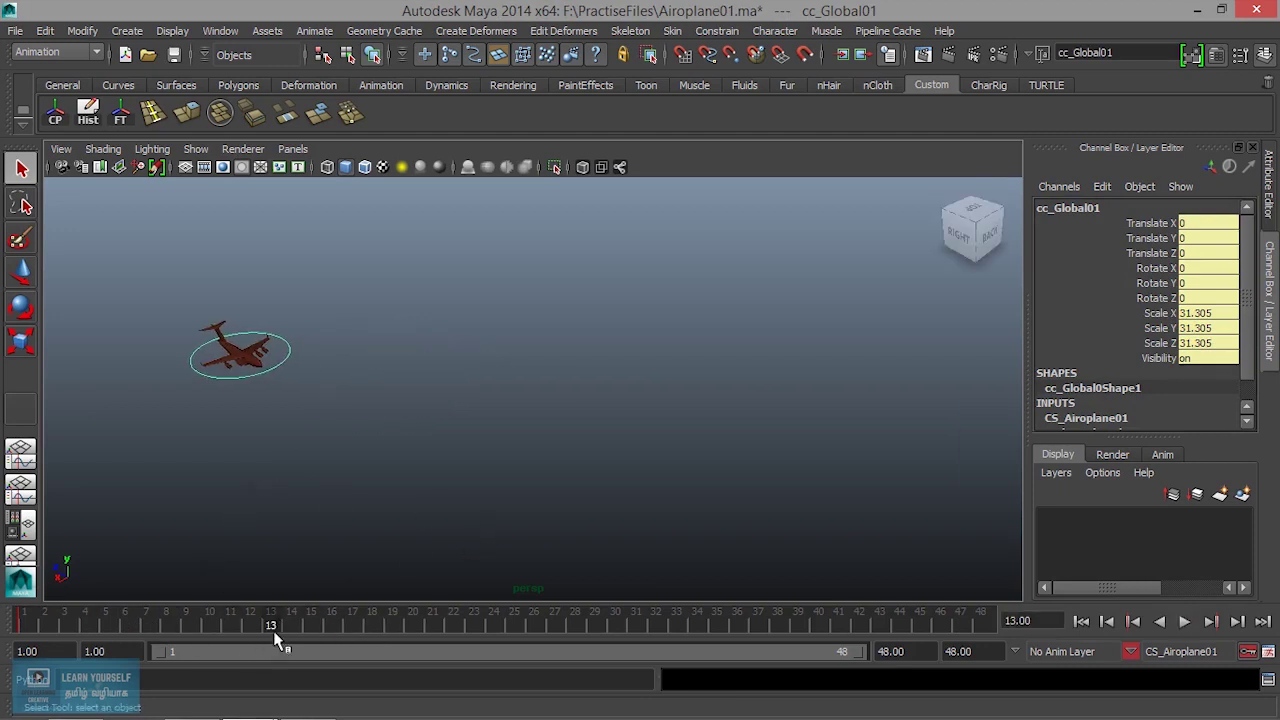
key("alt+v")
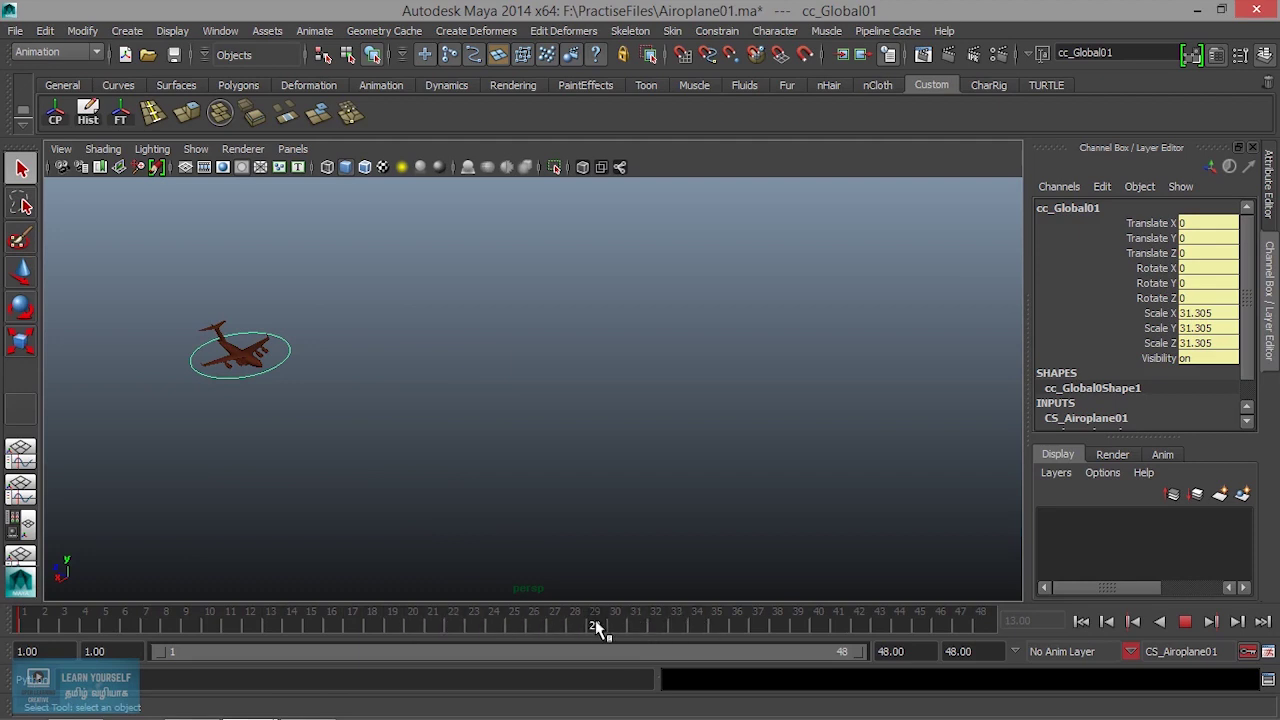
key("alt+v")
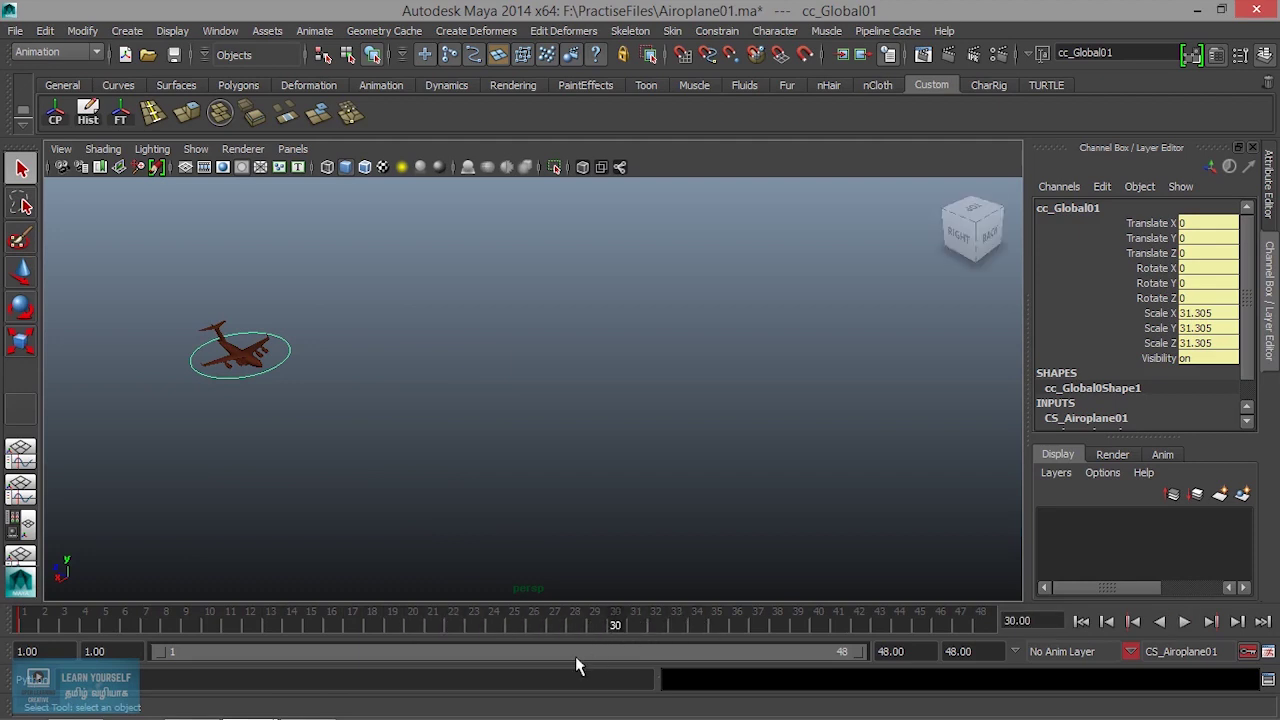
Move the airplane control forward along Z and play it back
key("w")
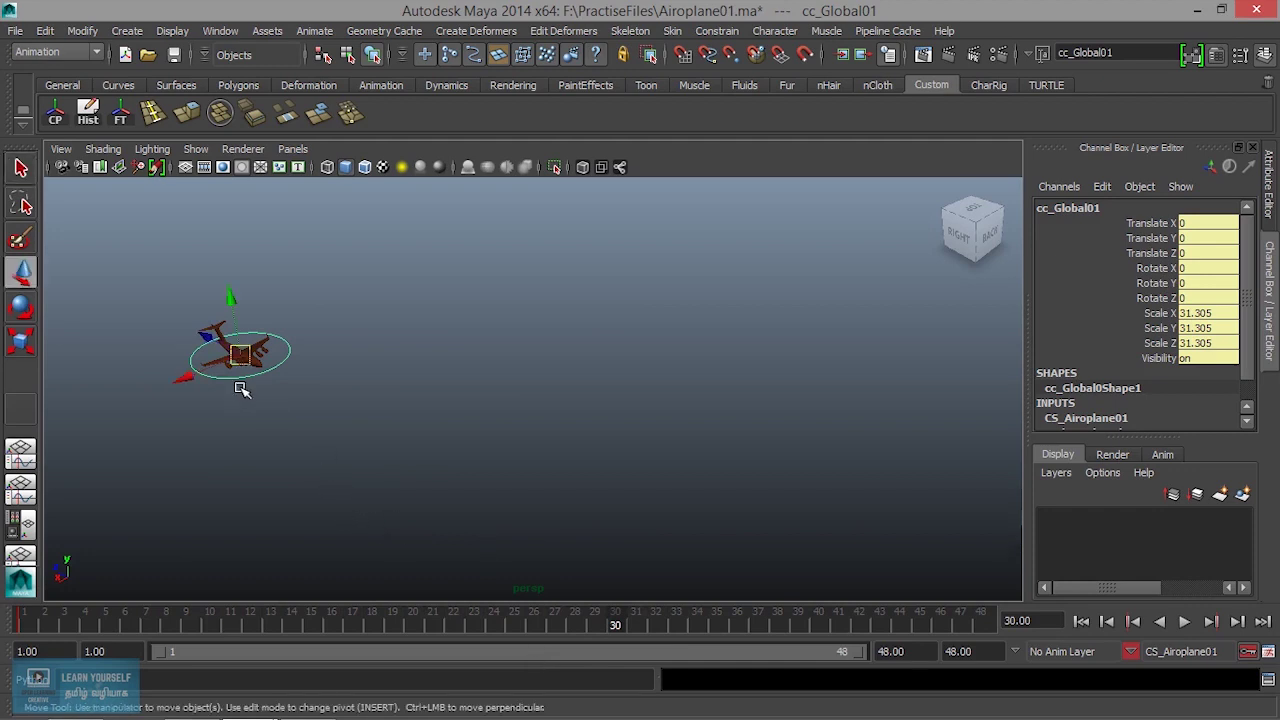
mouse_move(243, 391)
left_mouse_down()
mouse_move(531, 470)
mouse_move(370, 432)
left_mouse_up()
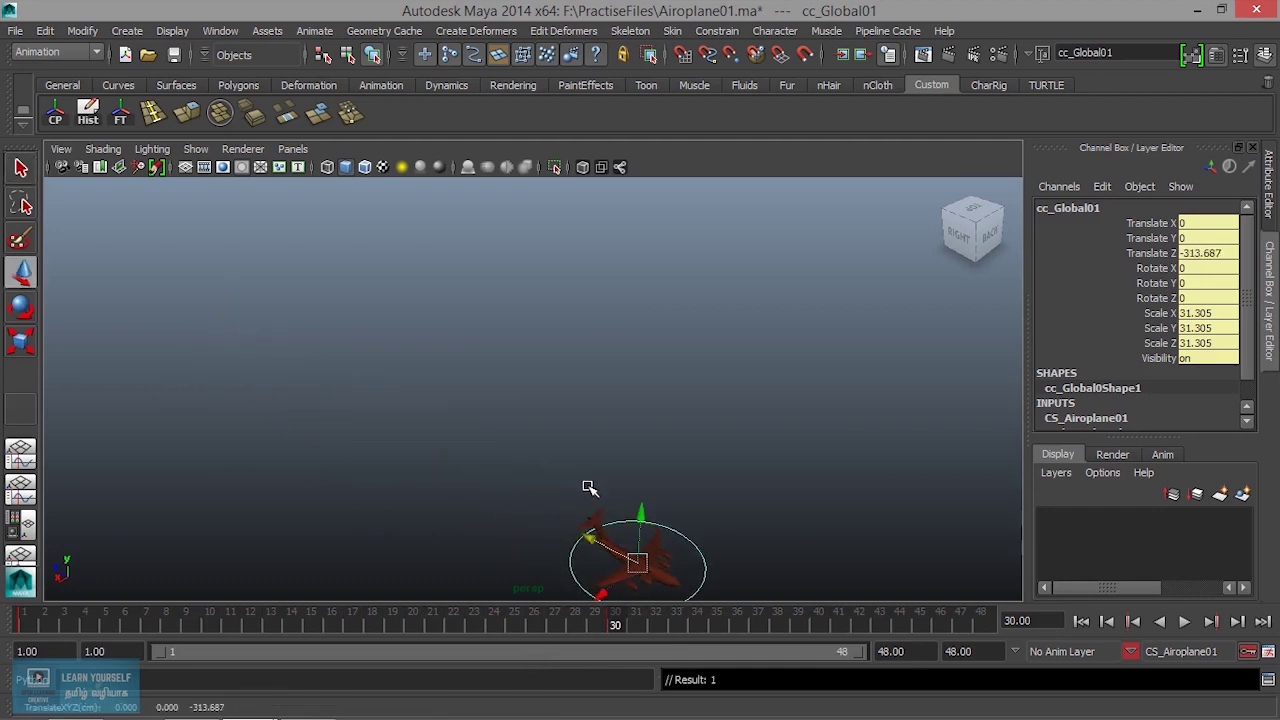
left_click_drag(370, 432, 538, 469)
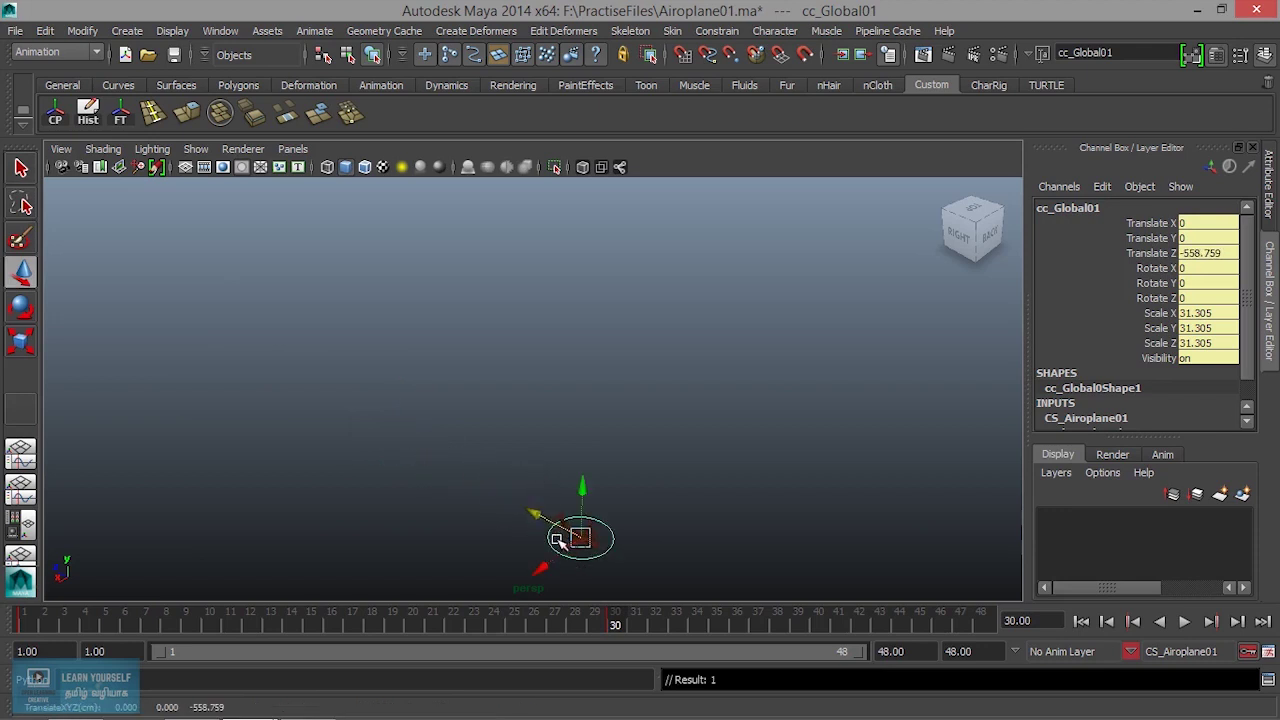
left_click(1184, 621)
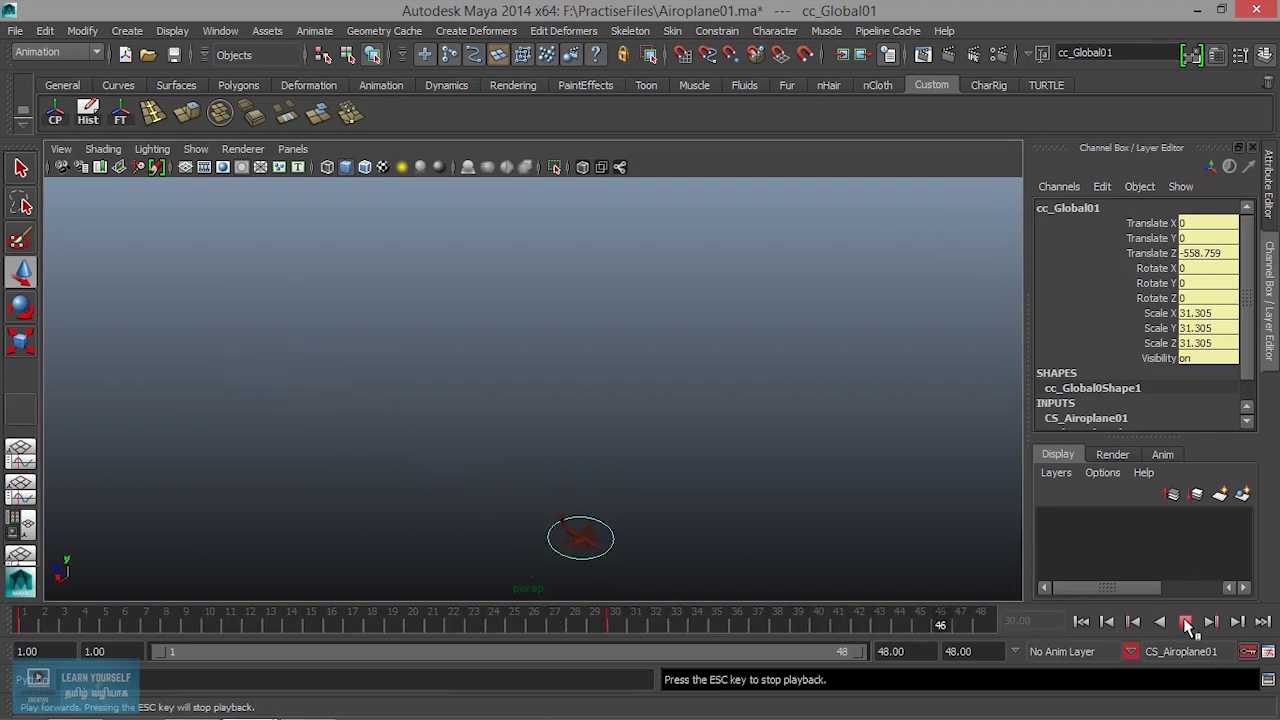
left_click(1185, 622)
At frame 14, raise the airplane along Y and set a key
left_click_drag(158, 627, 290, 630)
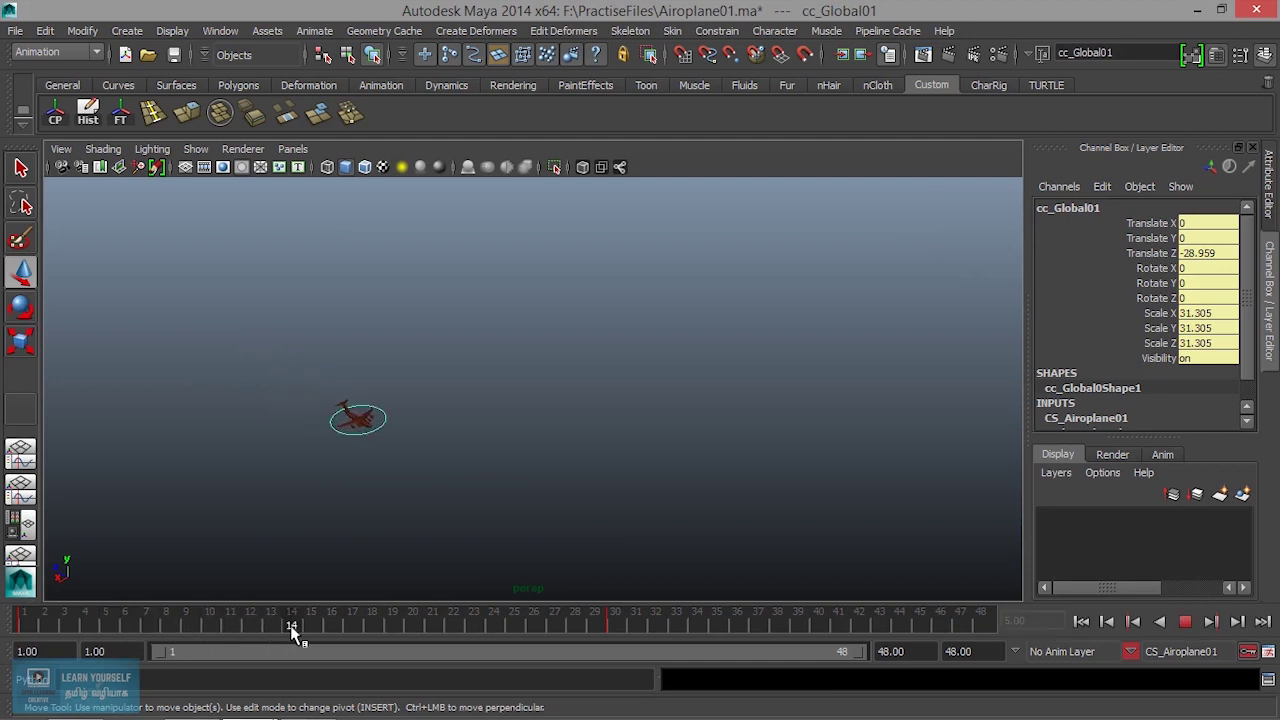
left_click_drag(354, 370, 350, 345)
key("s")
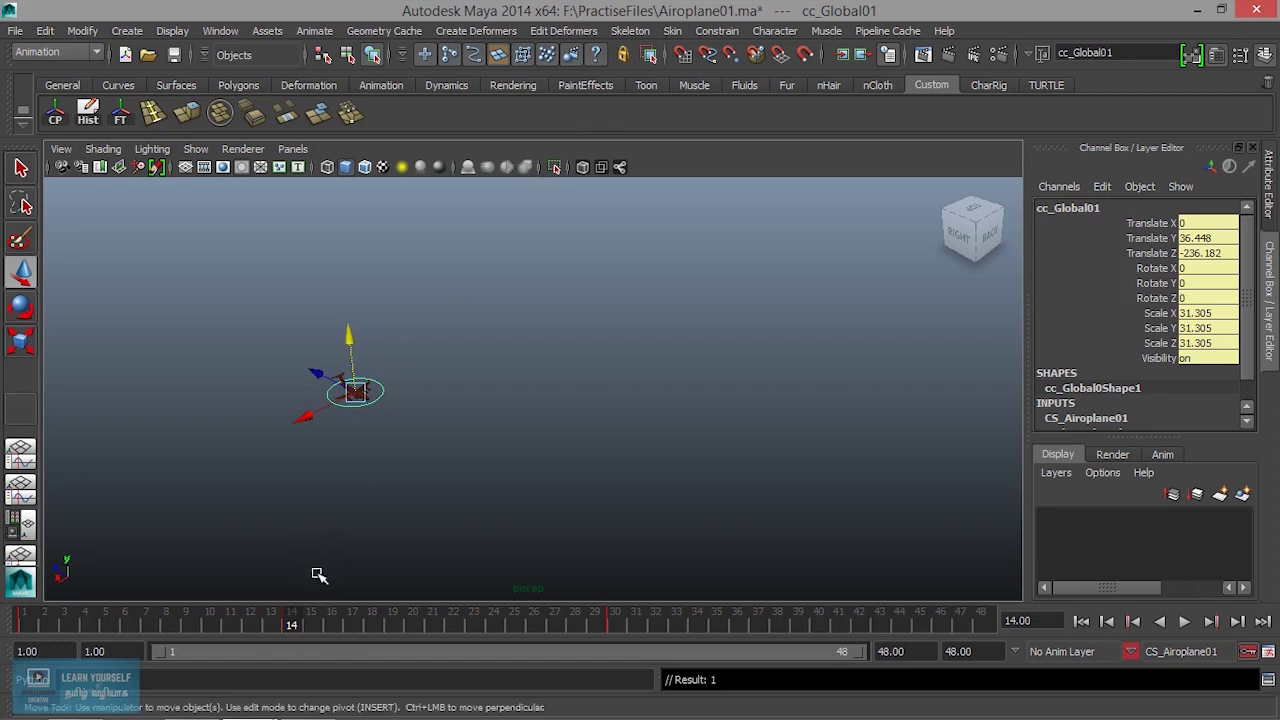
Orbit to a side view and play the flight back from the first frame
mouse_move(280, 628)
left_mouse_down()
mouse_move(23, 628)
mouse_move(352, 625)
left_mouse_up()
mouse_move(403, 466)
left_mouse_down("alt")
mouse_move(449, 423)
mouse_move(397, 411)
mouse_move(574, 449)
left_mouse_up("alt")
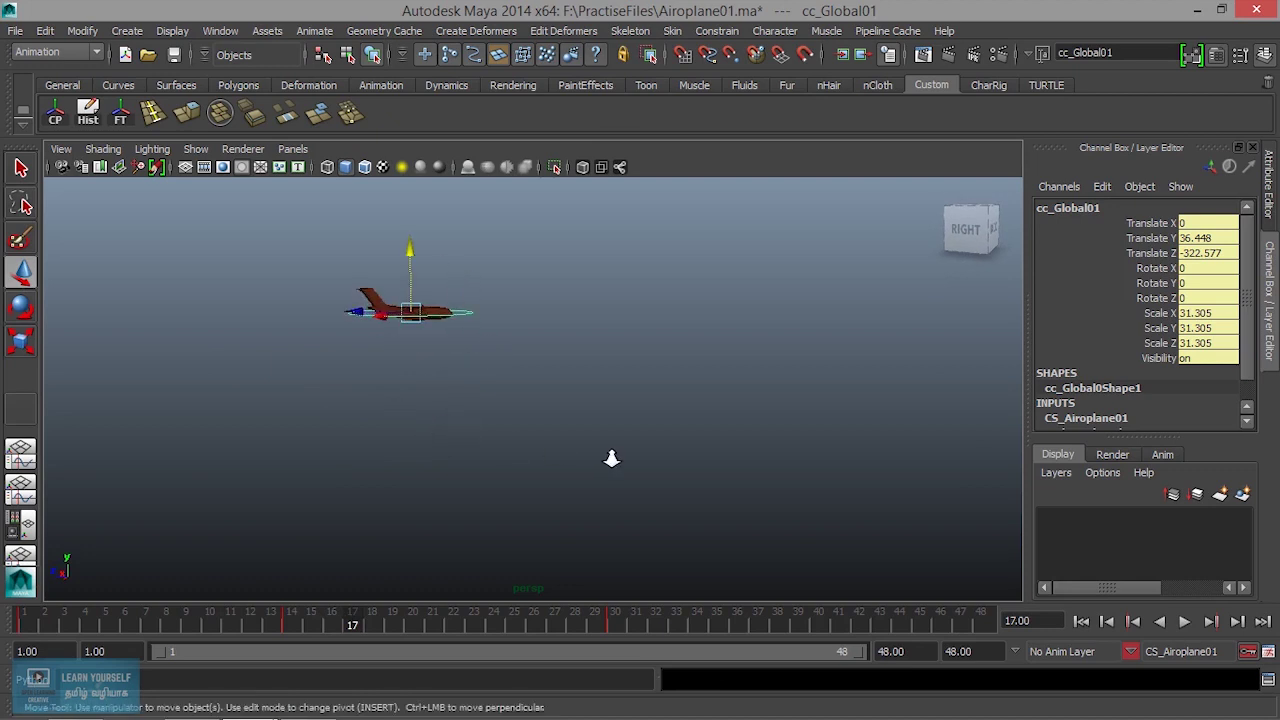
left_click(1184, 621)
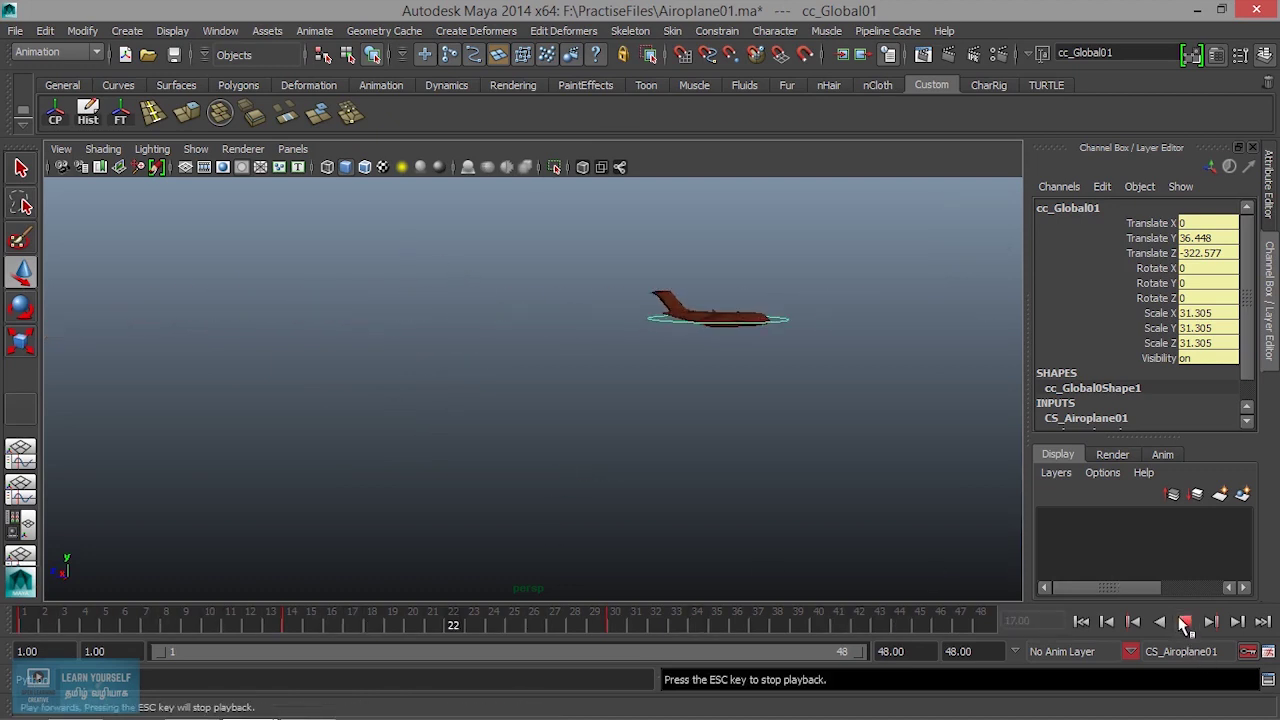
left_click(1184, 621)
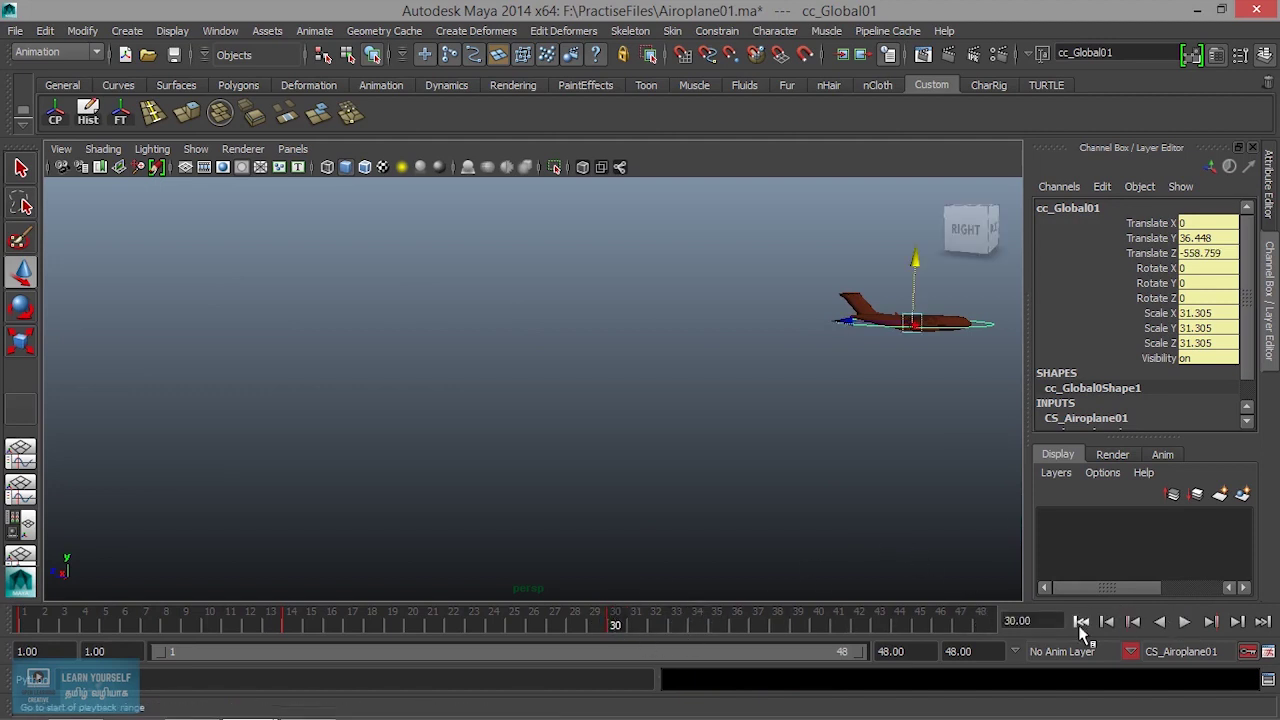
left_click(1124, 621)
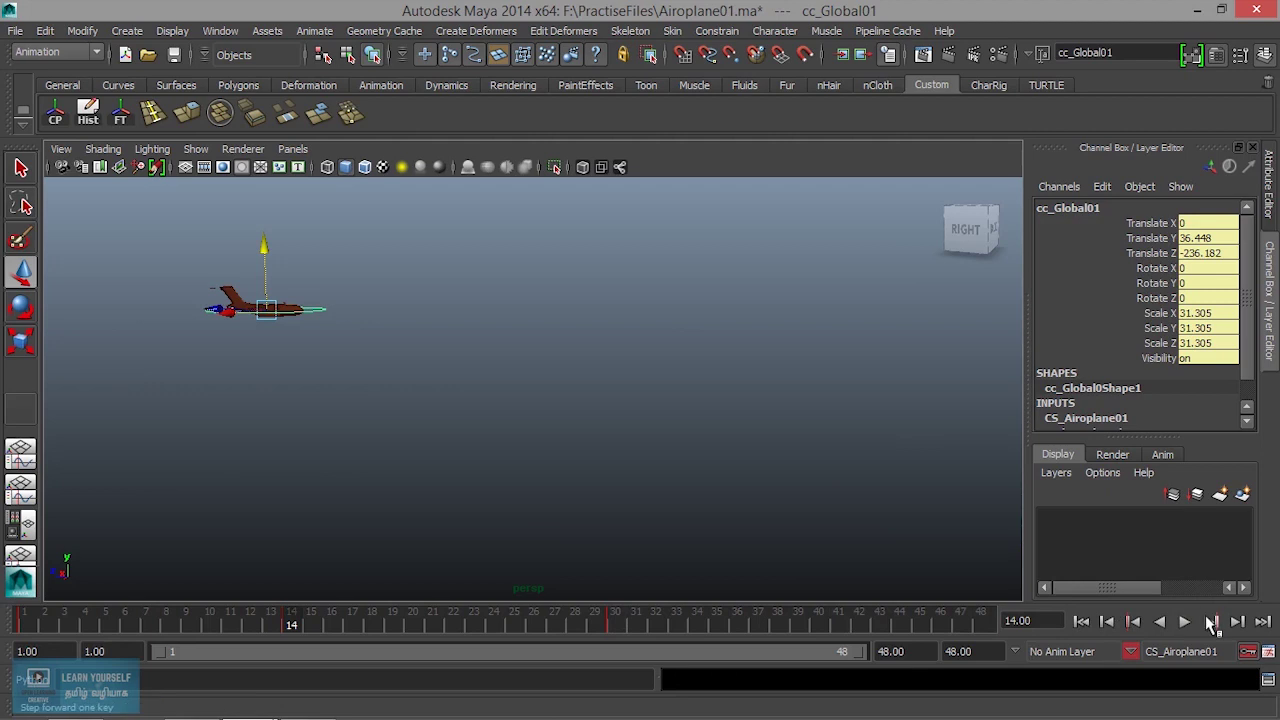
At frame 30, set Translate Y to 0 and key it with Key Selected
left_click(1210, 621)
double_click(1210, 254)
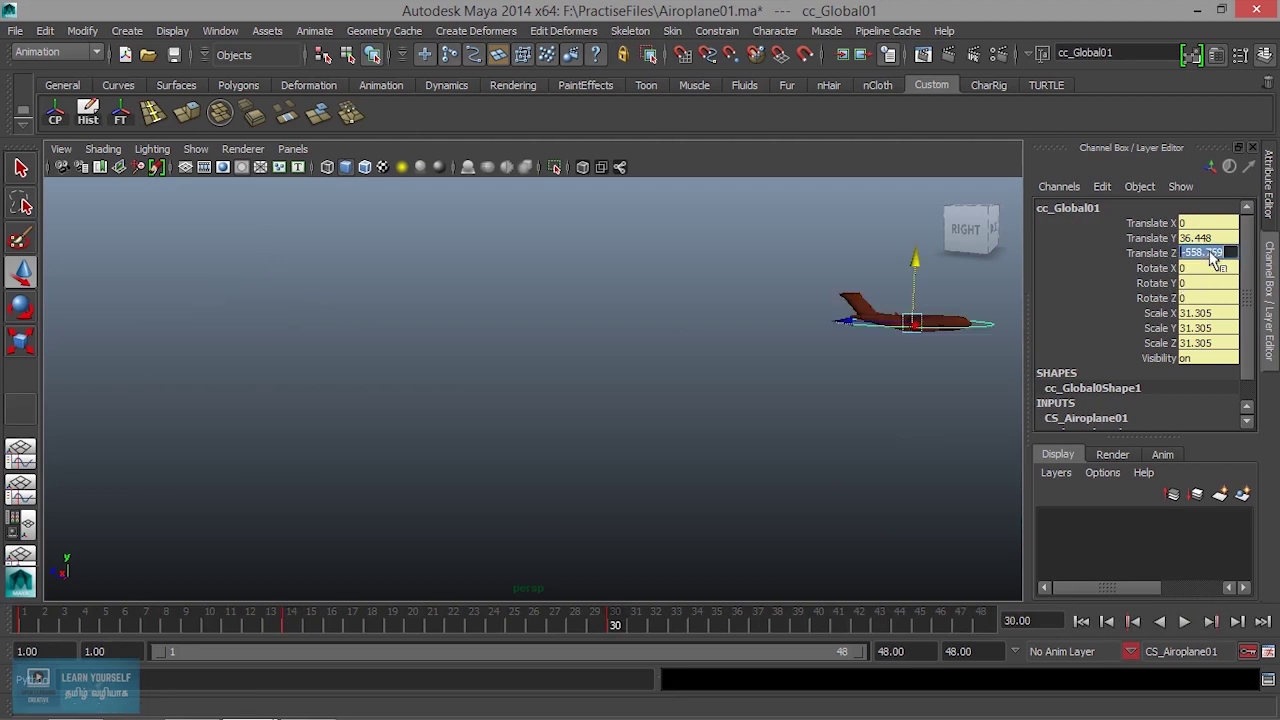
double_click(1209, 240)
type("0")
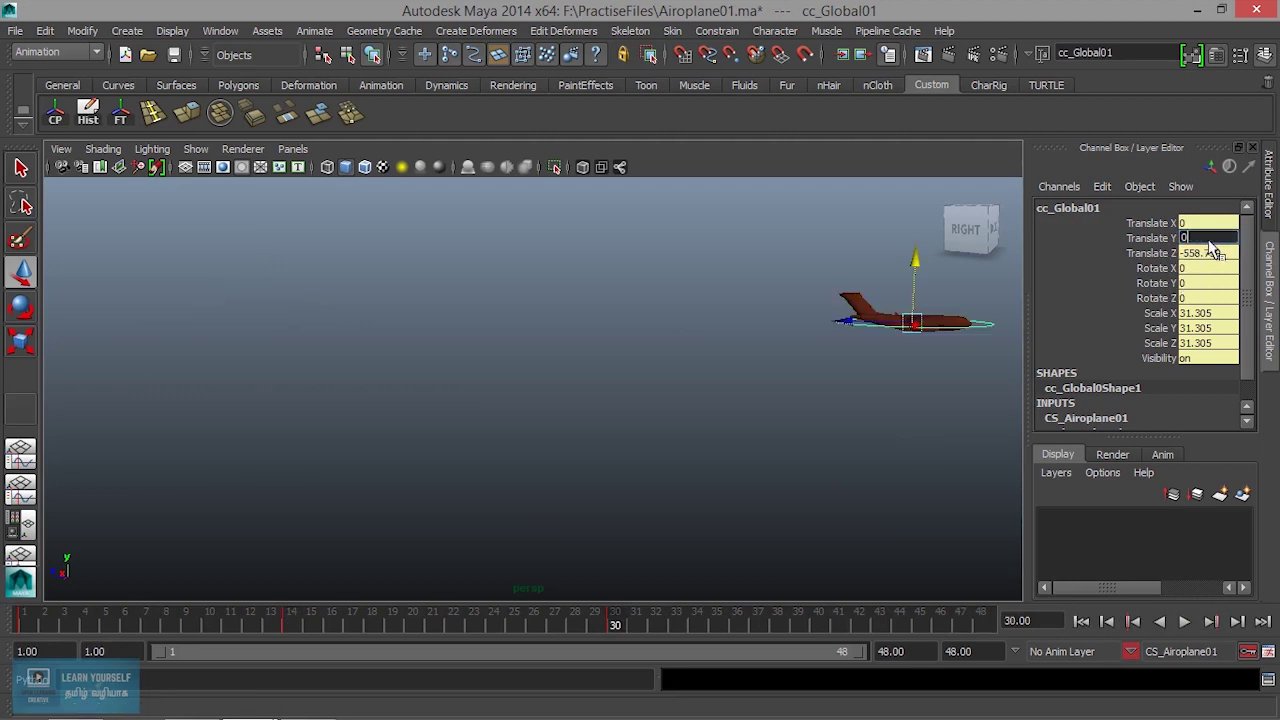
key("Return")
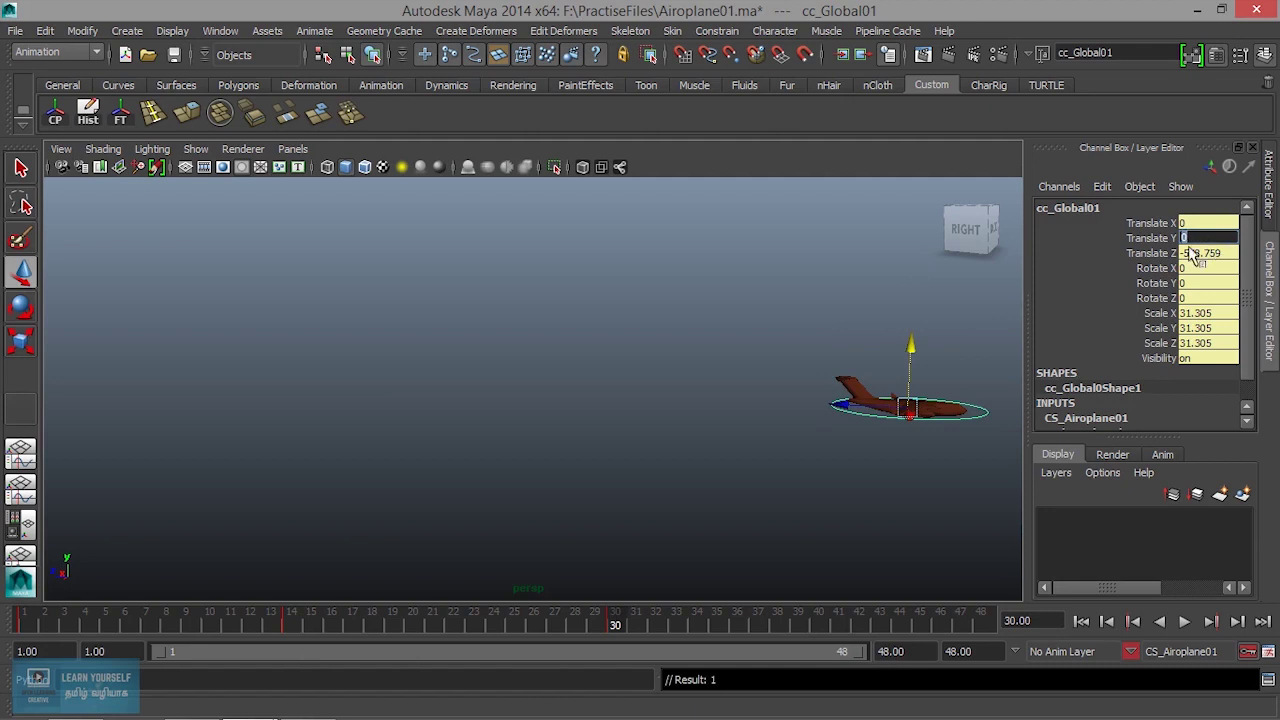
left_click(1148, 240)
right_click(1150, 241)
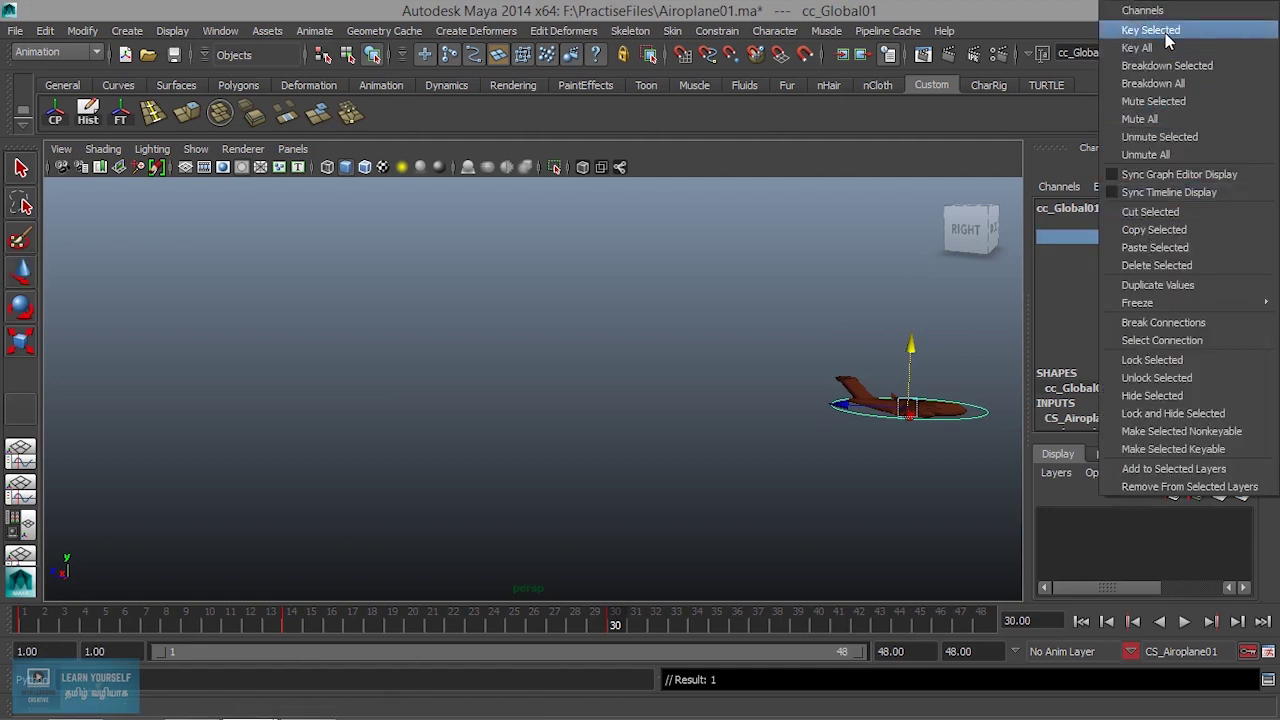
left_click(1150, 30)
Play the animation to check the descent, then step back to frame 14
left_click(1184, 622)
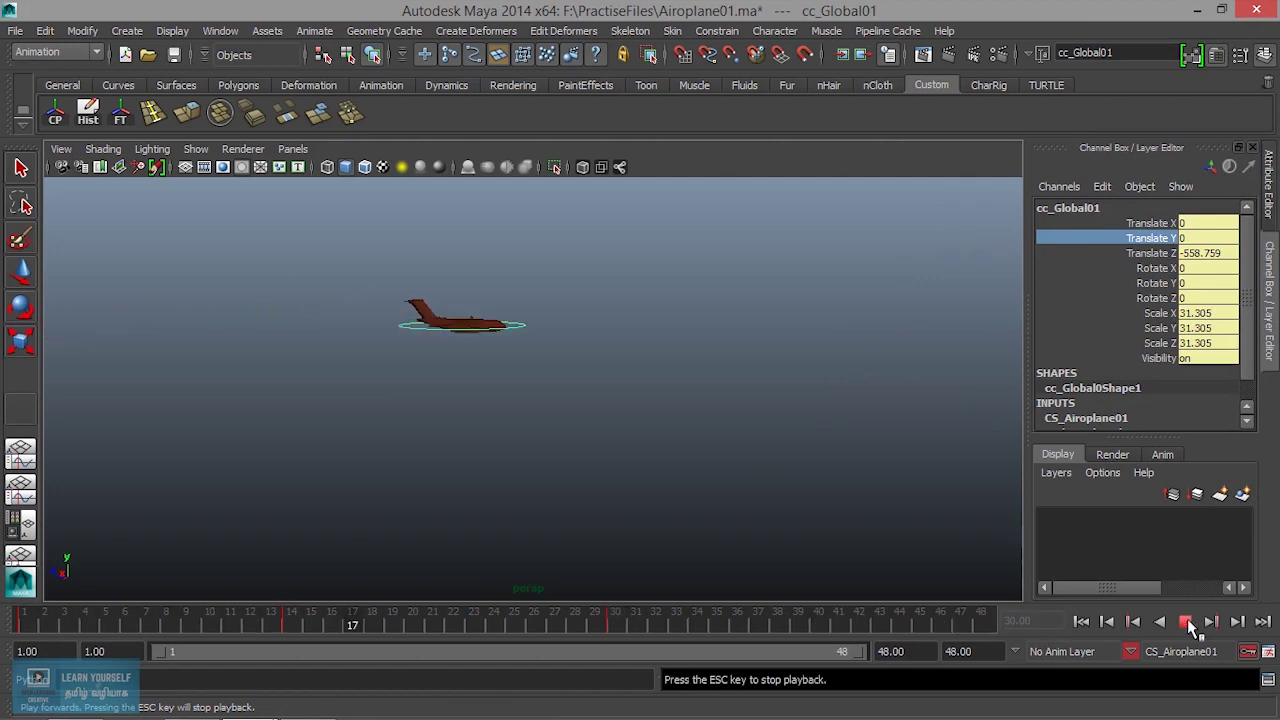
left_click(1186, 622)
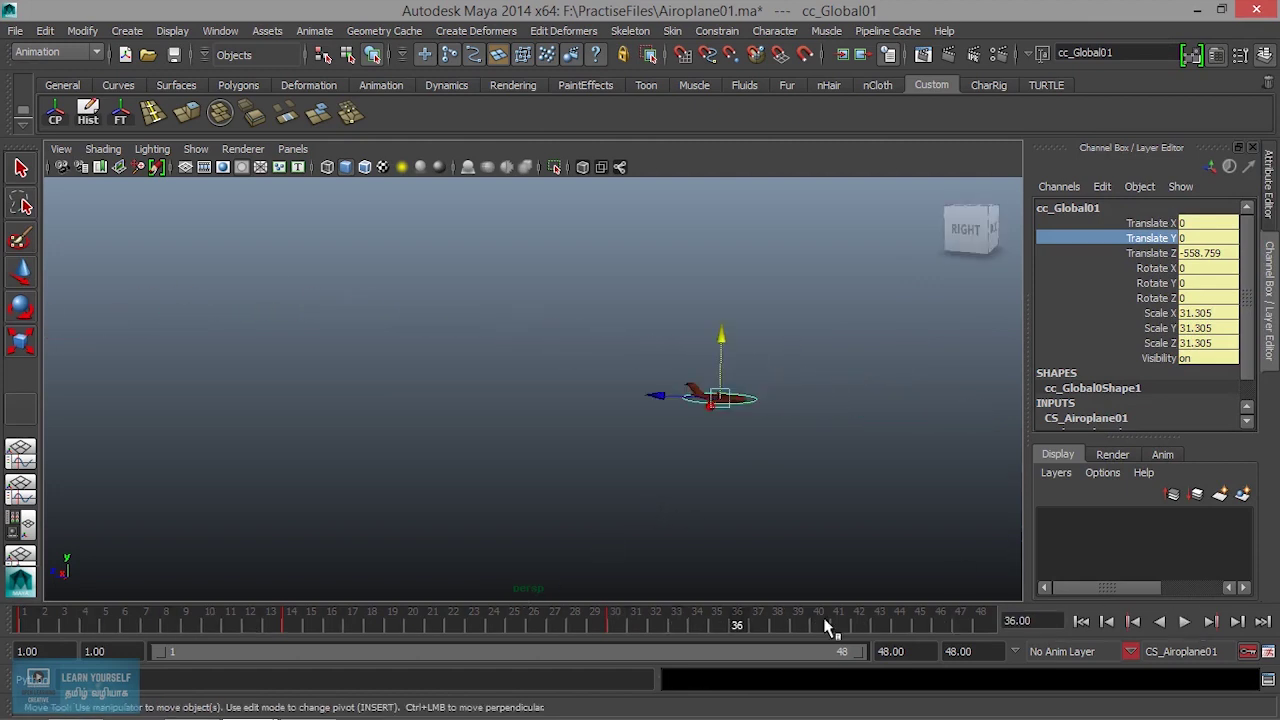
left_click(1133, 622)
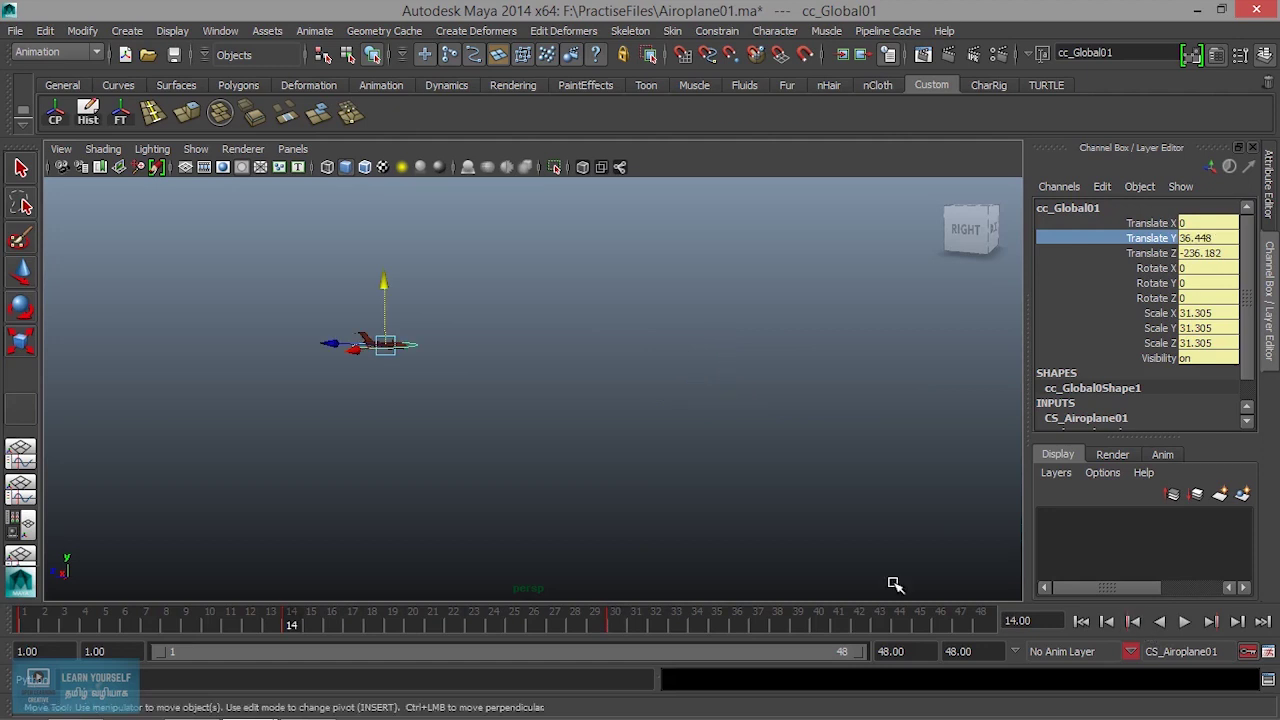
Zoom in and rotate the airplane to Rotate Z -169.956 at frame 14
scroll(457, 443, "up", 4)
scroll(286, 429, "up", 3)
mouse_move(286, 429)
middle_mouse_down("alt")
mouse_move(566, 497)
mouse_move(557, 491)
middle_mouse_up("alt")
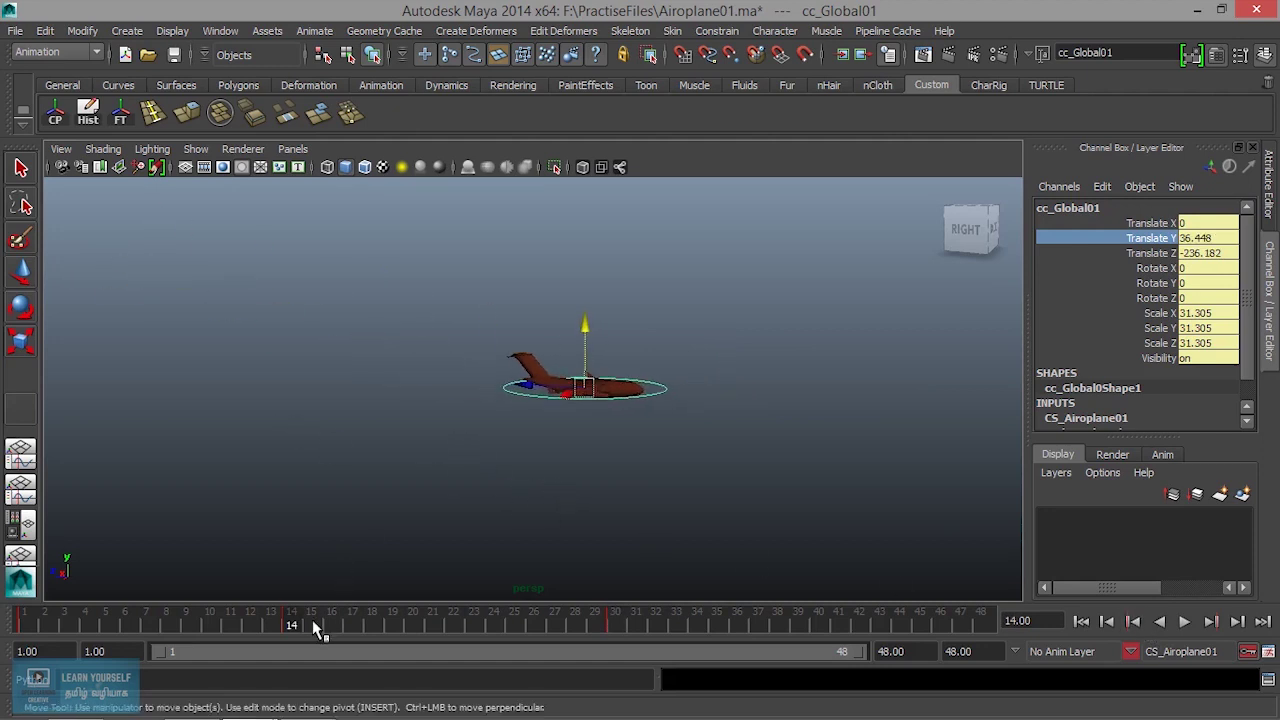
key("e")
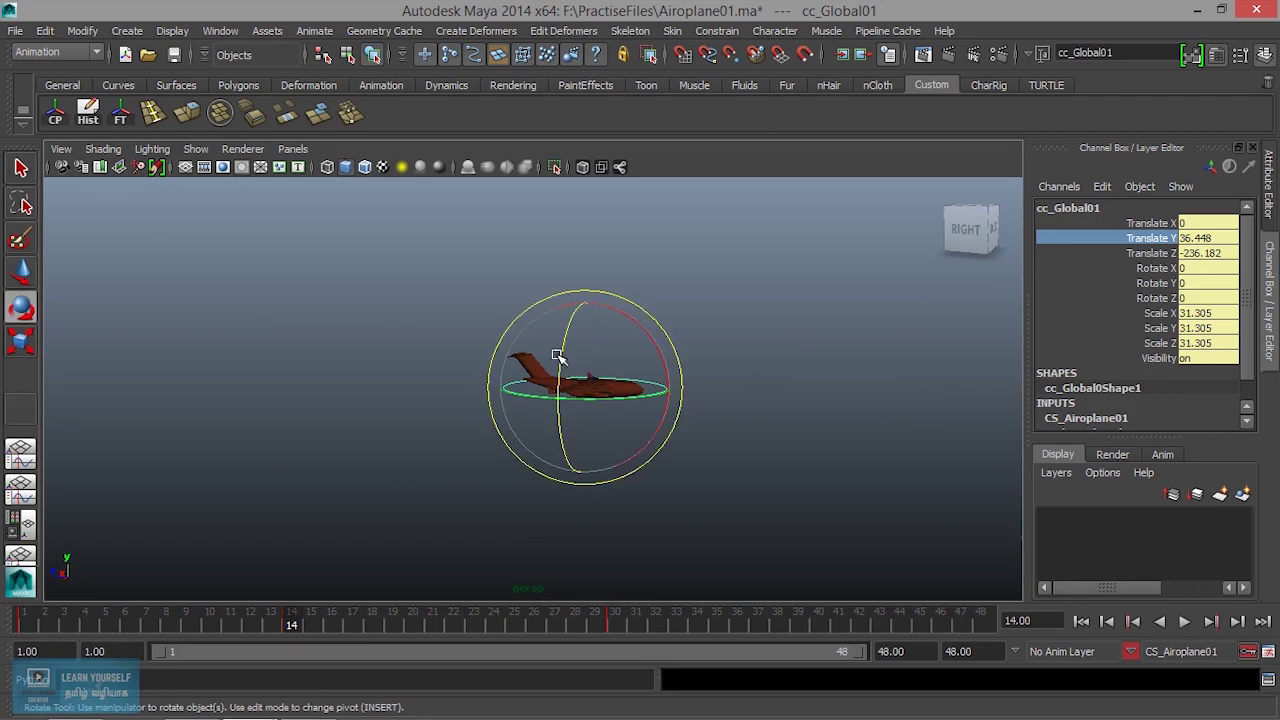
mouse_move(558, 356)
left_mouse_down()
mouse_move(571, 363)
mouse_move(581, 449)
left_mouse_up()
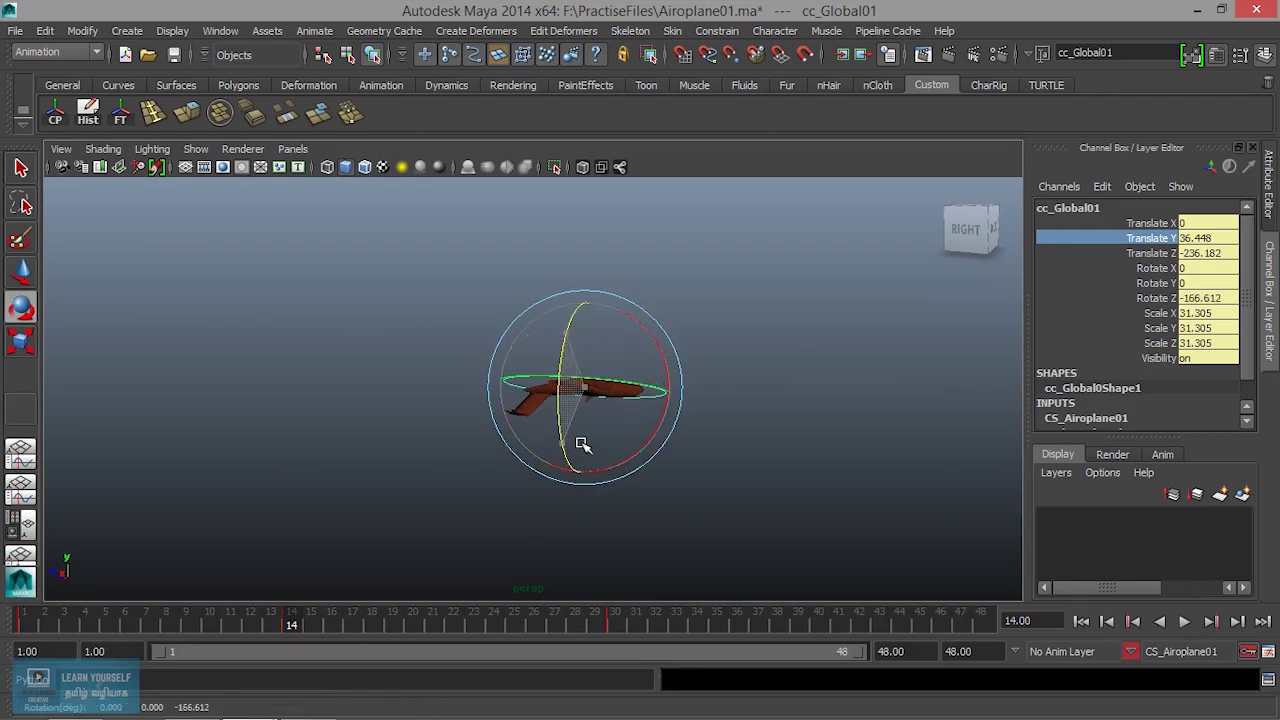
left_click_drag(583, 449, 583, 449)
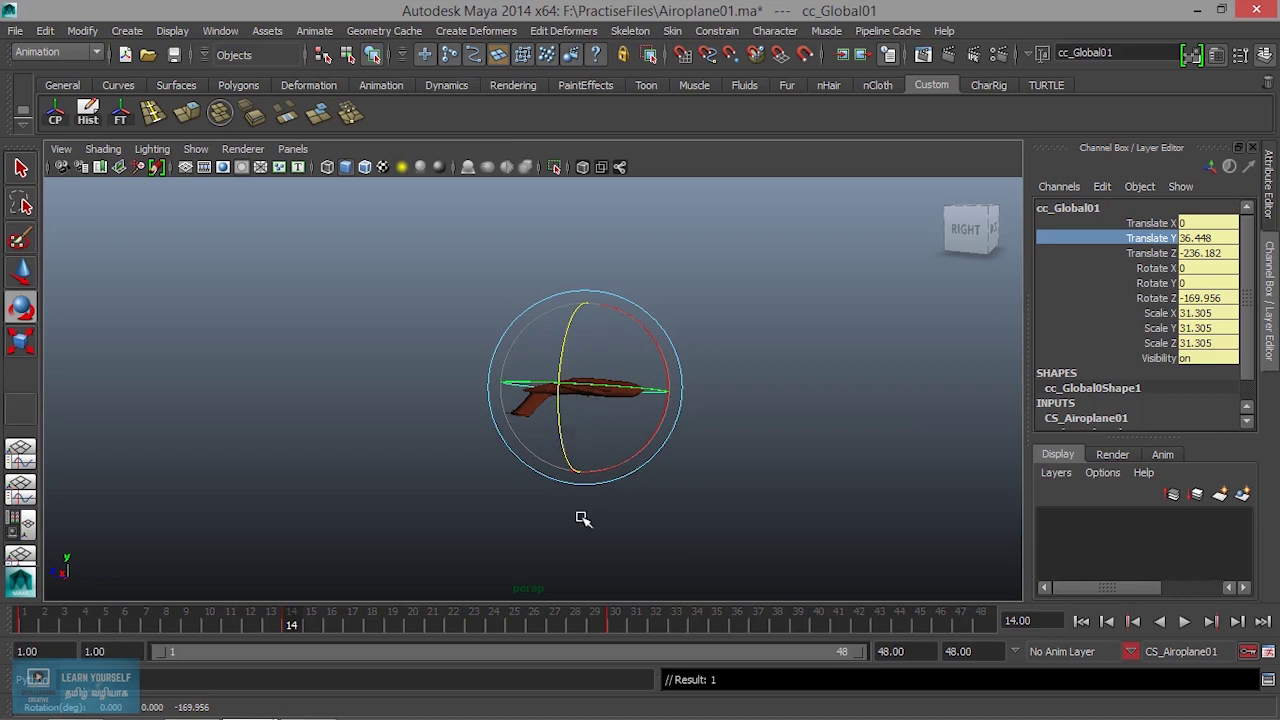
left_click(1081, 621)
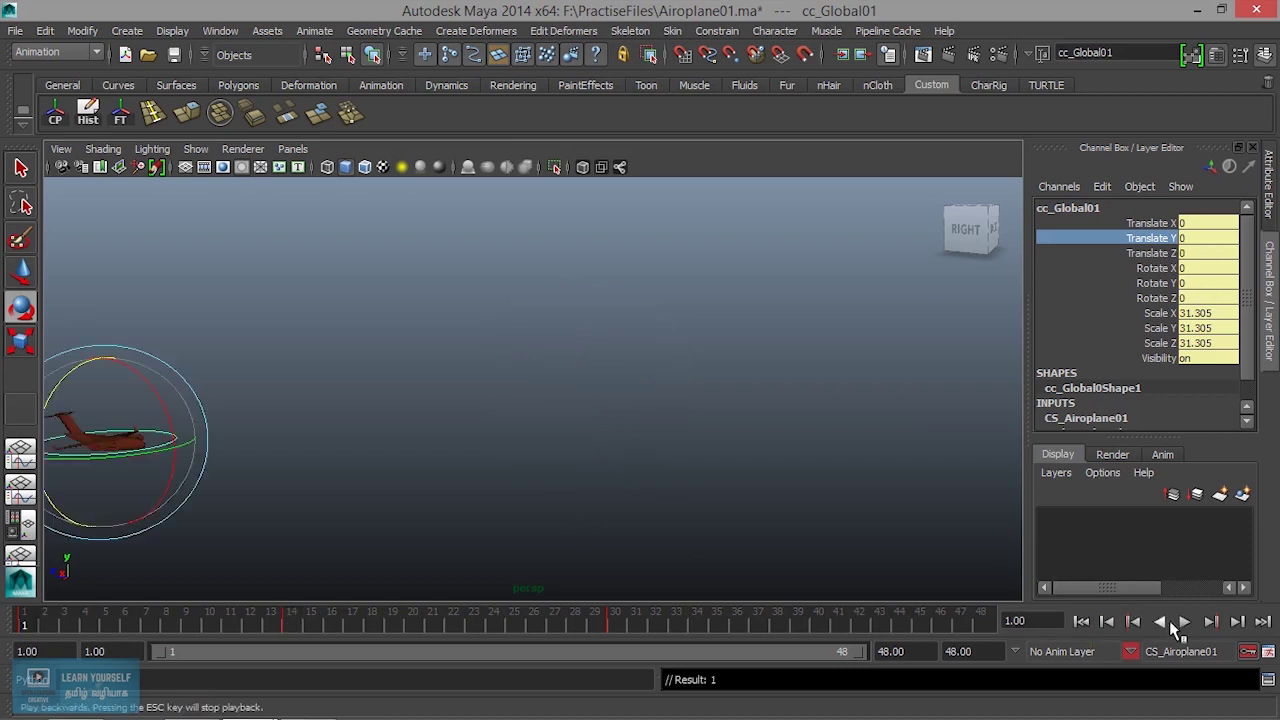
At frame 30, set Rotate Z to 0, Key All channels, and play the flight
left_click(1184, 621)
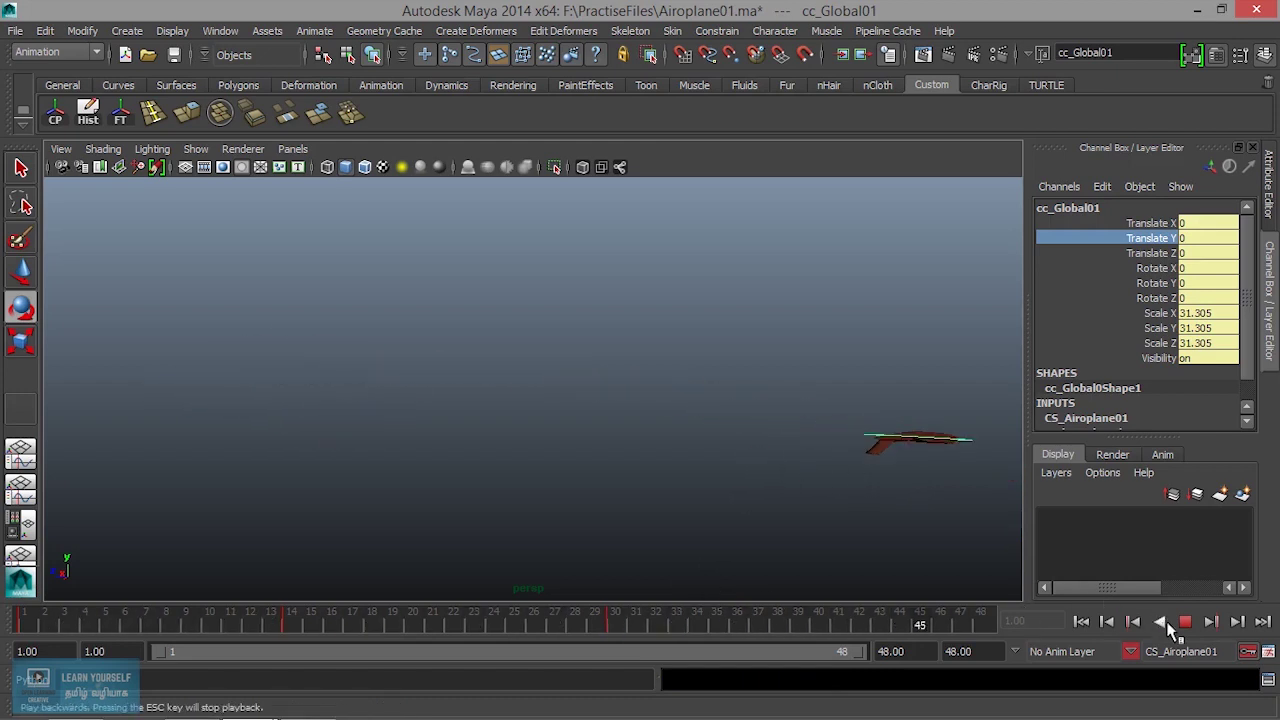
left_click(1184, 621)
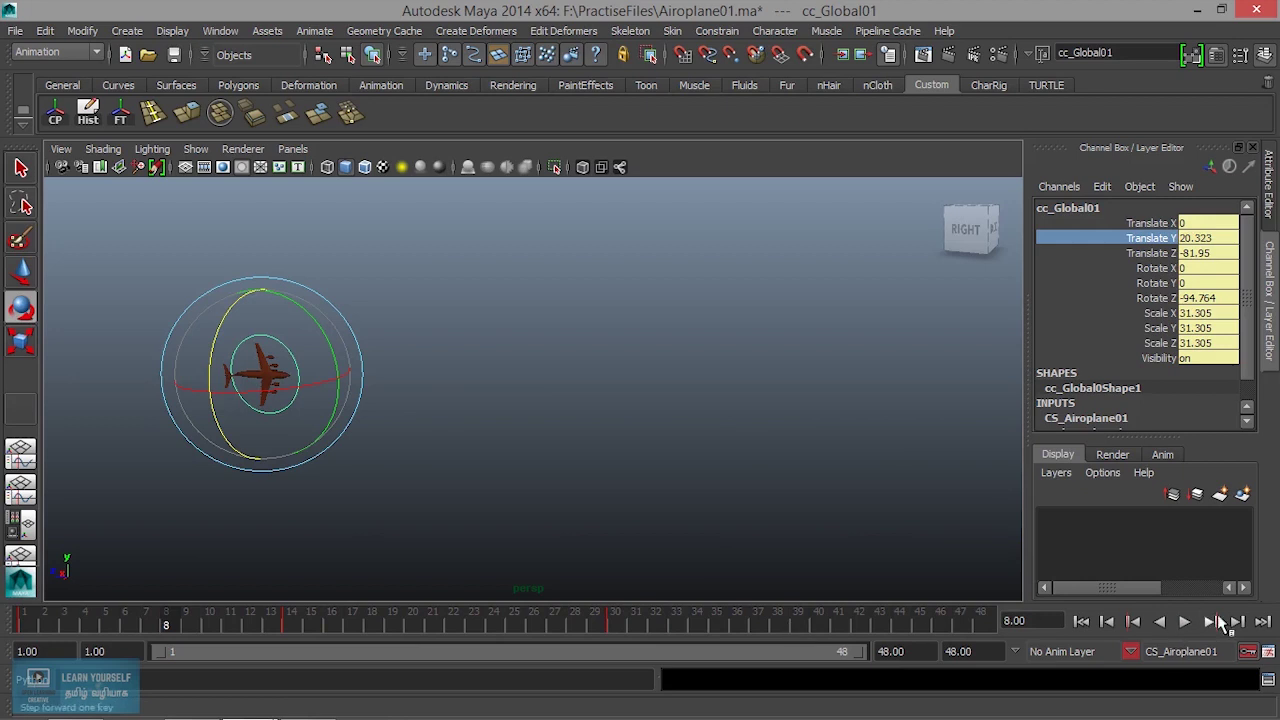
left_click(1212, 621)
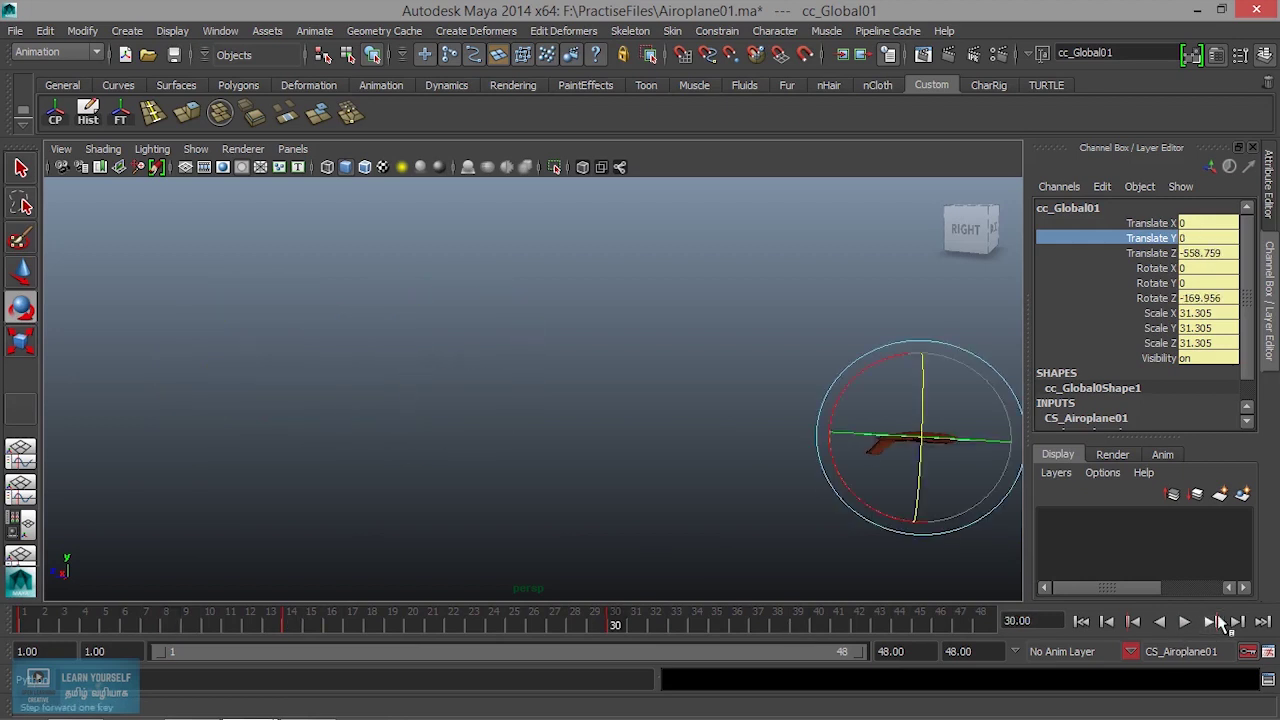
left_click(1210, 300)
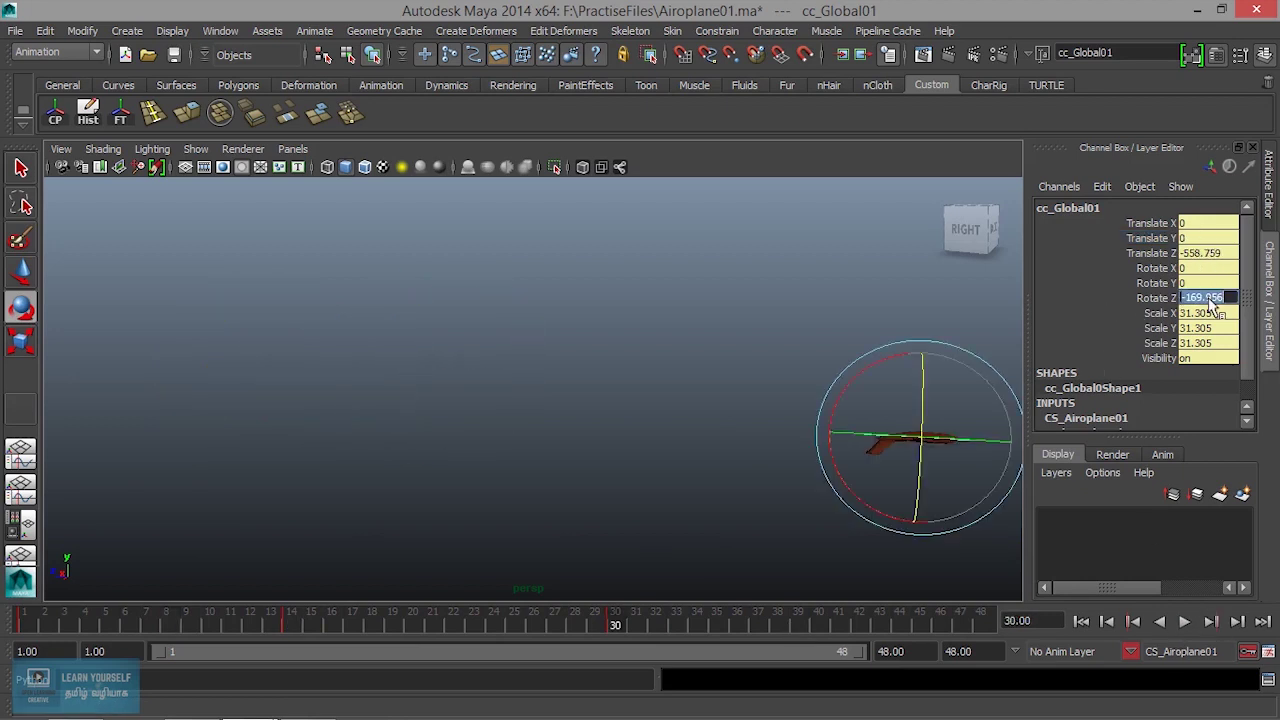
type("0")
key("Return")
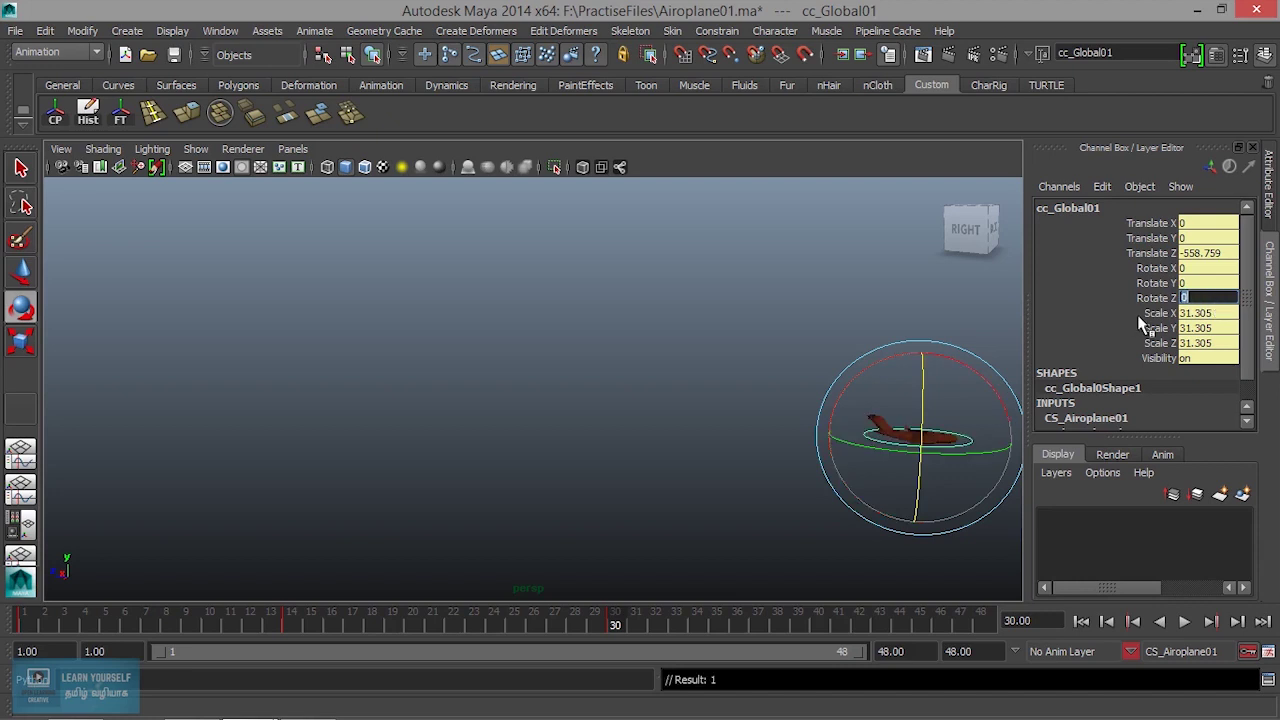
left_click(1150, 300)
right_click(1152, 300)
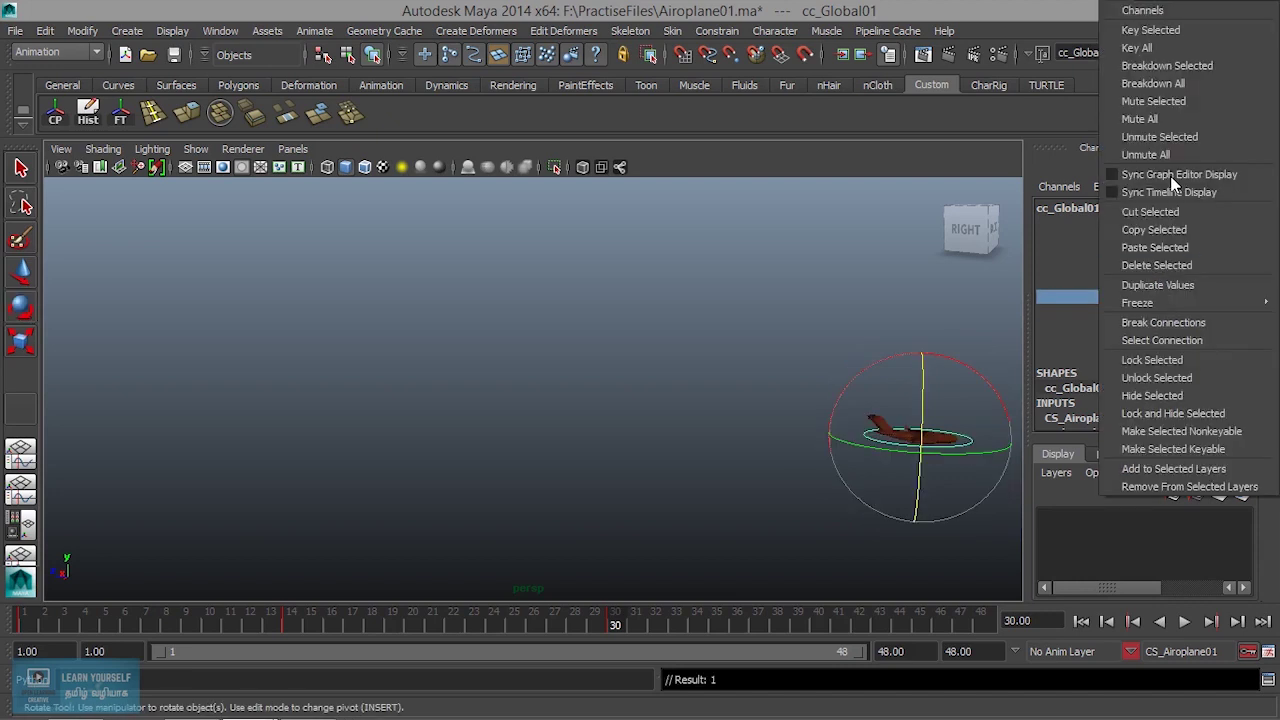
left_click(1137, 47)
left_click(1183, 621)
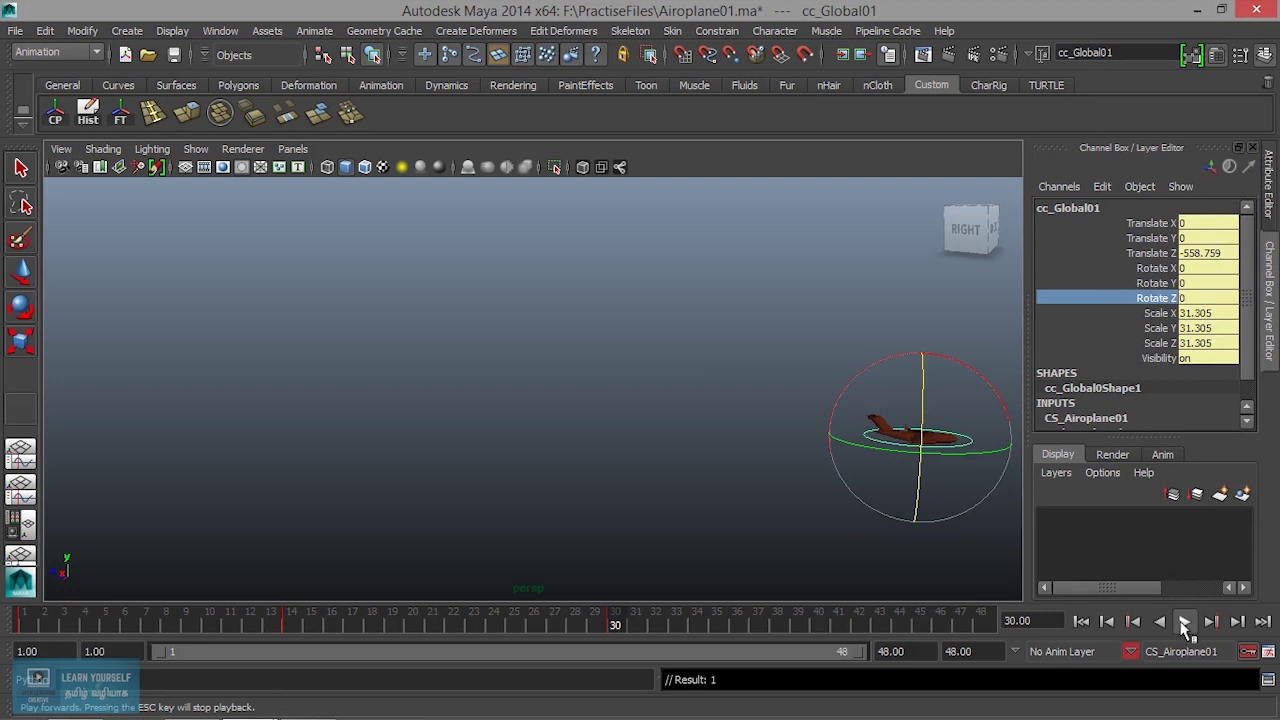
left_click(220, 618, "shift")
Reselect cc_Global01 and apply Linear Tangents to its curves in the Graph Editor
left_click(543, 440)
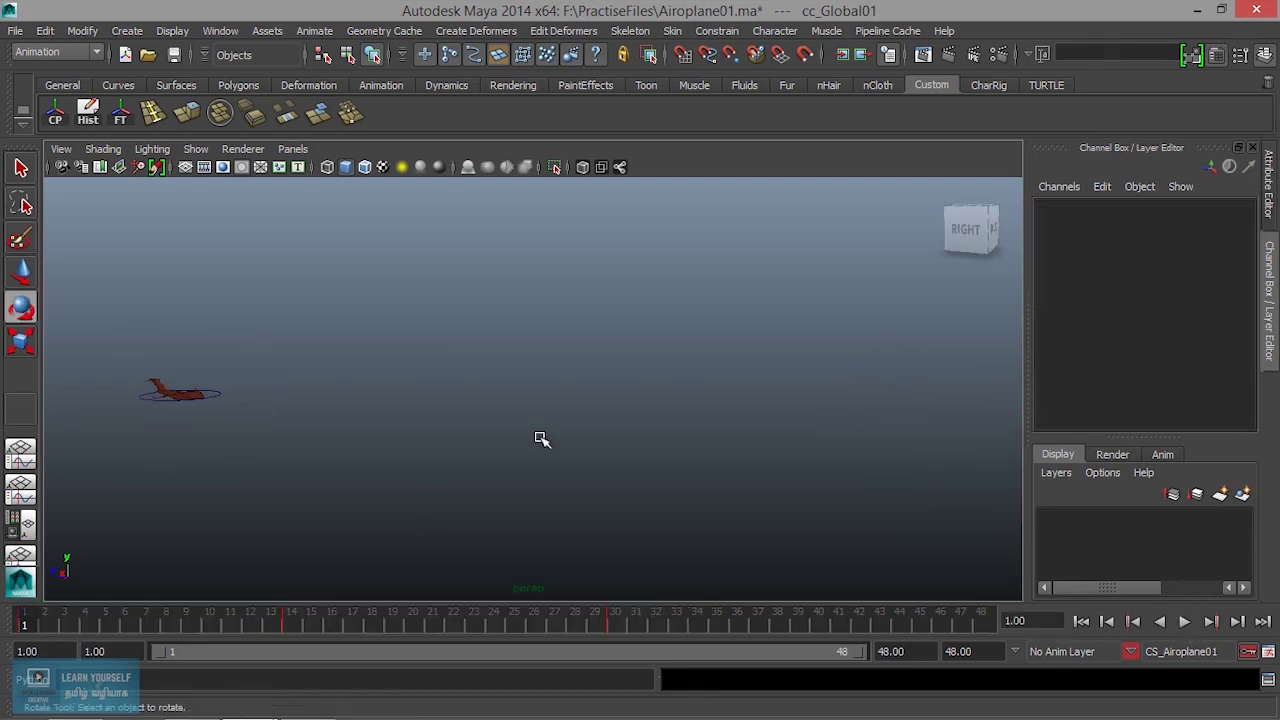
left_click(220, 392)
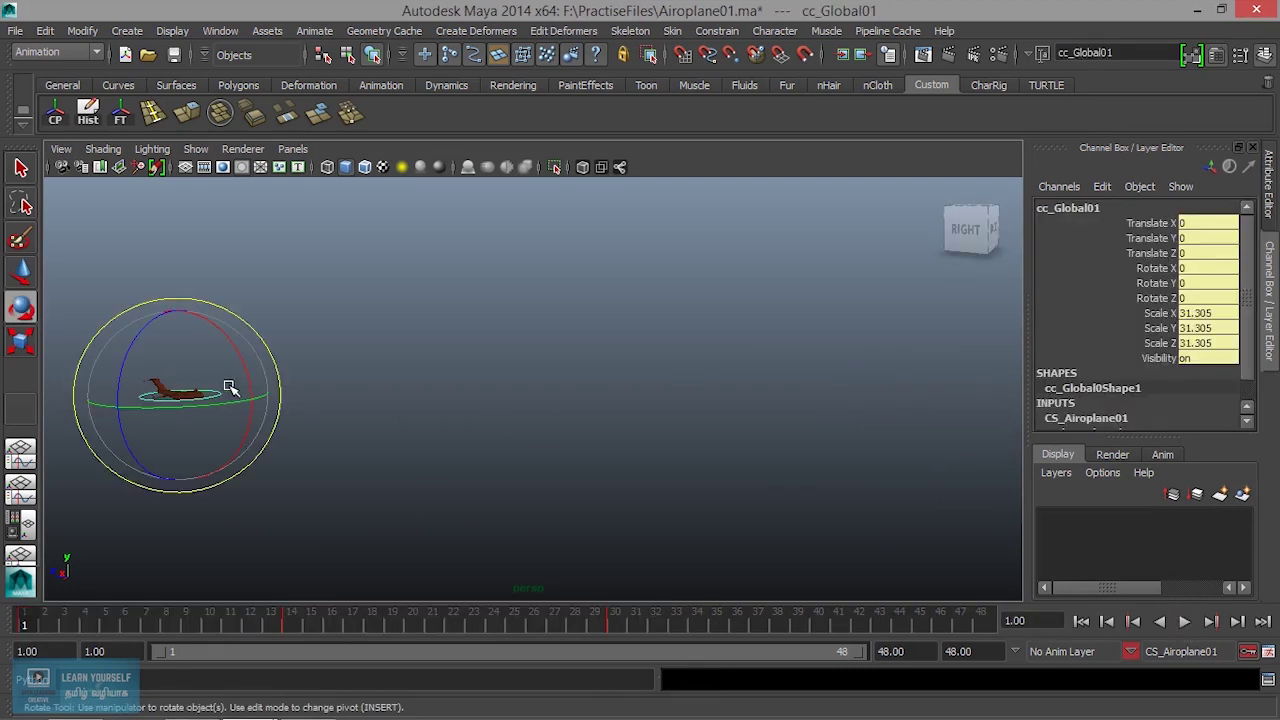
left_click(220, 30)
mouse_move(260, 93)
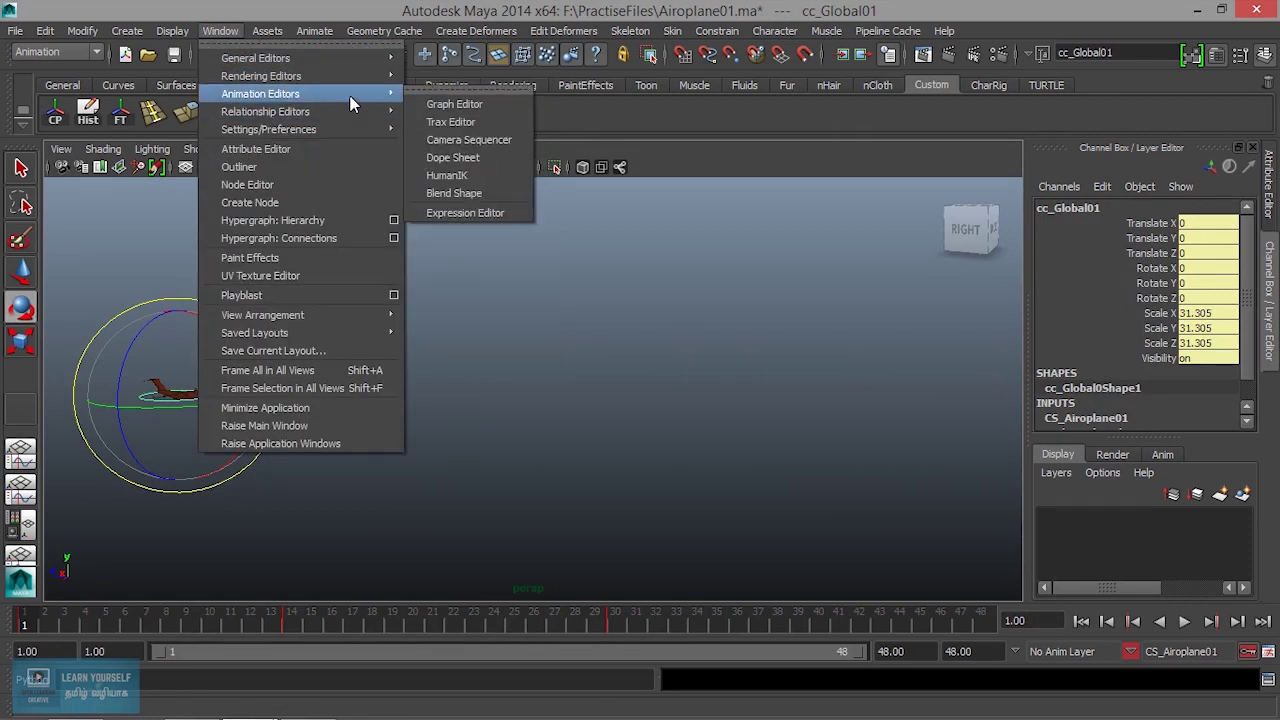
left_click(446, 106)
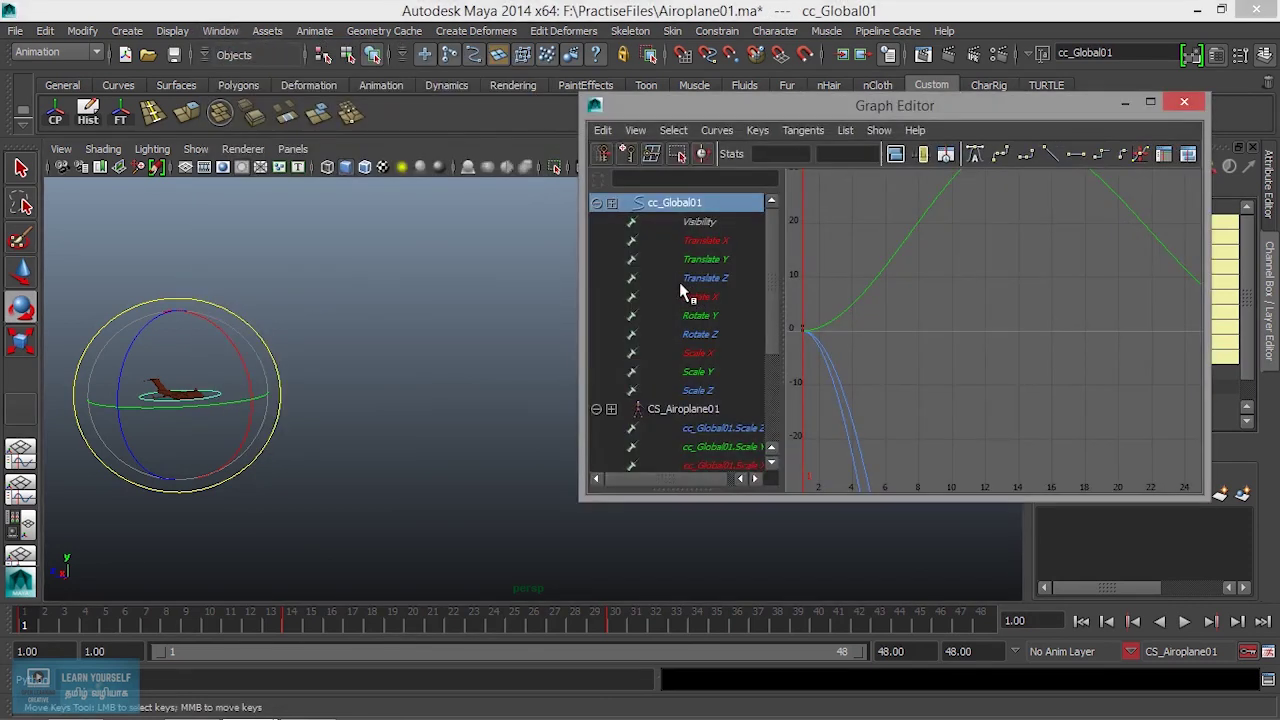
left_click(1050, 154)
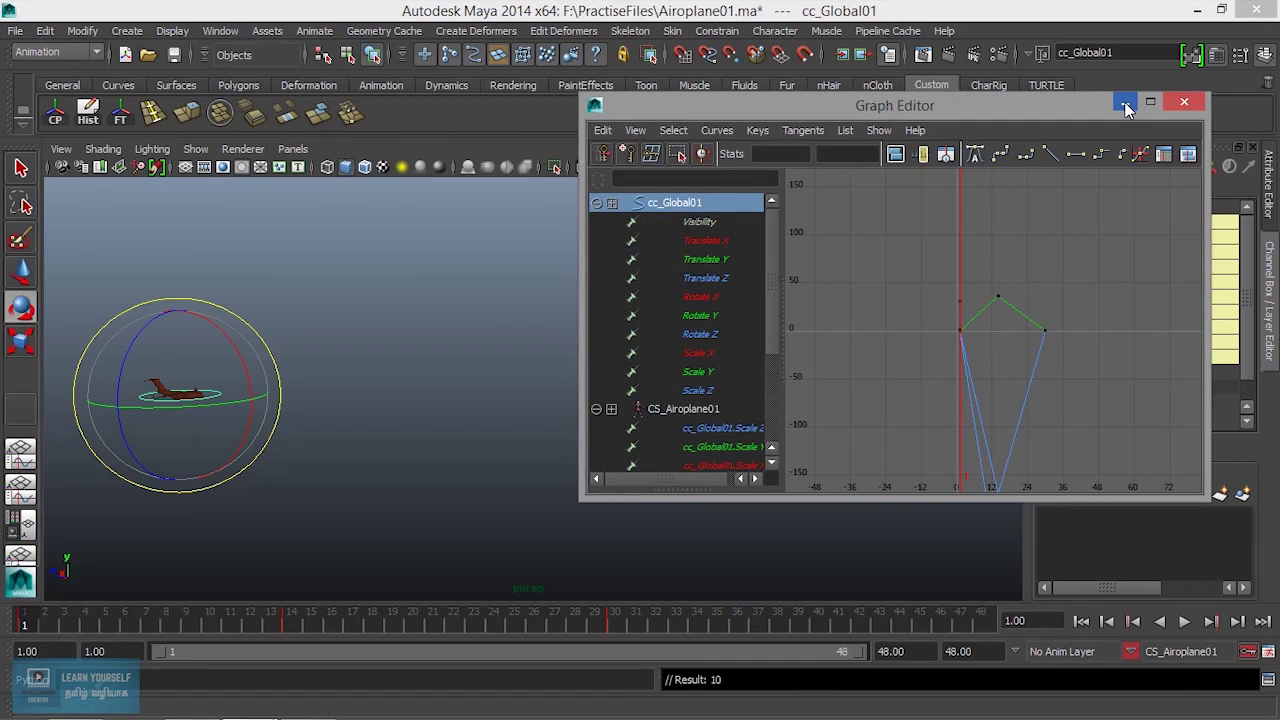
left_click(1178, 628)
left_click(1177, 627)
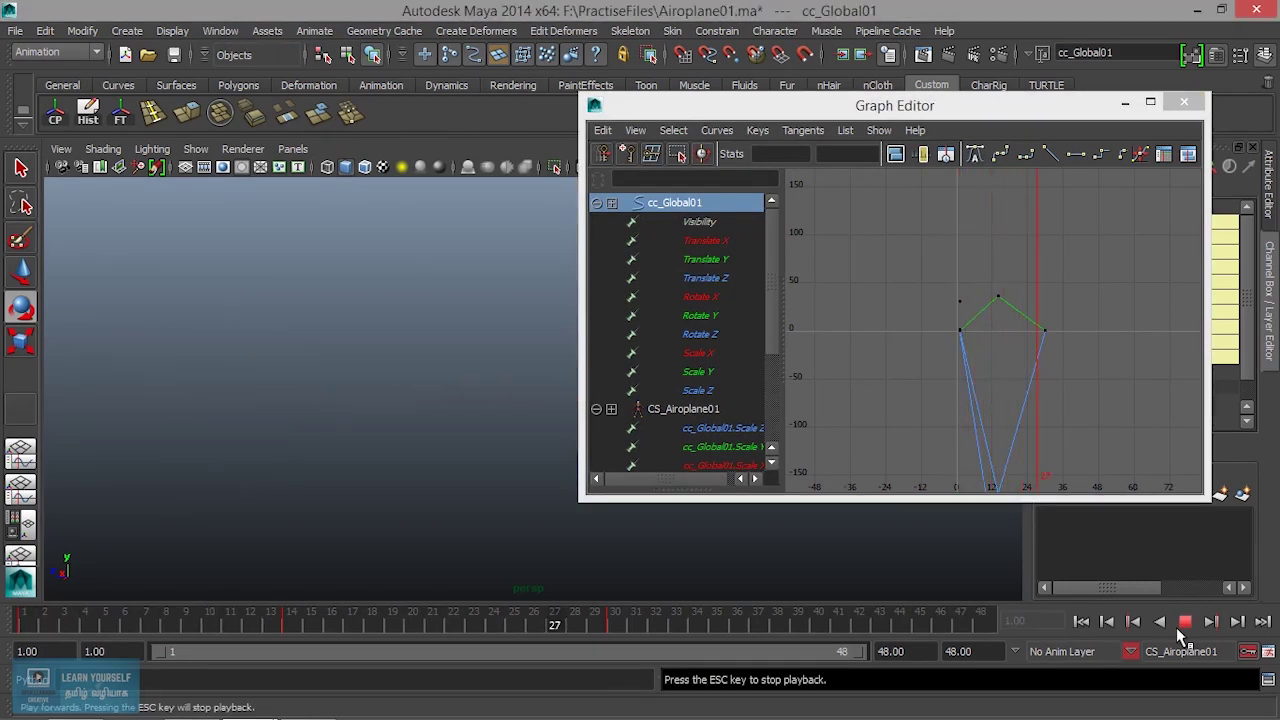
left_click(1184, 104)
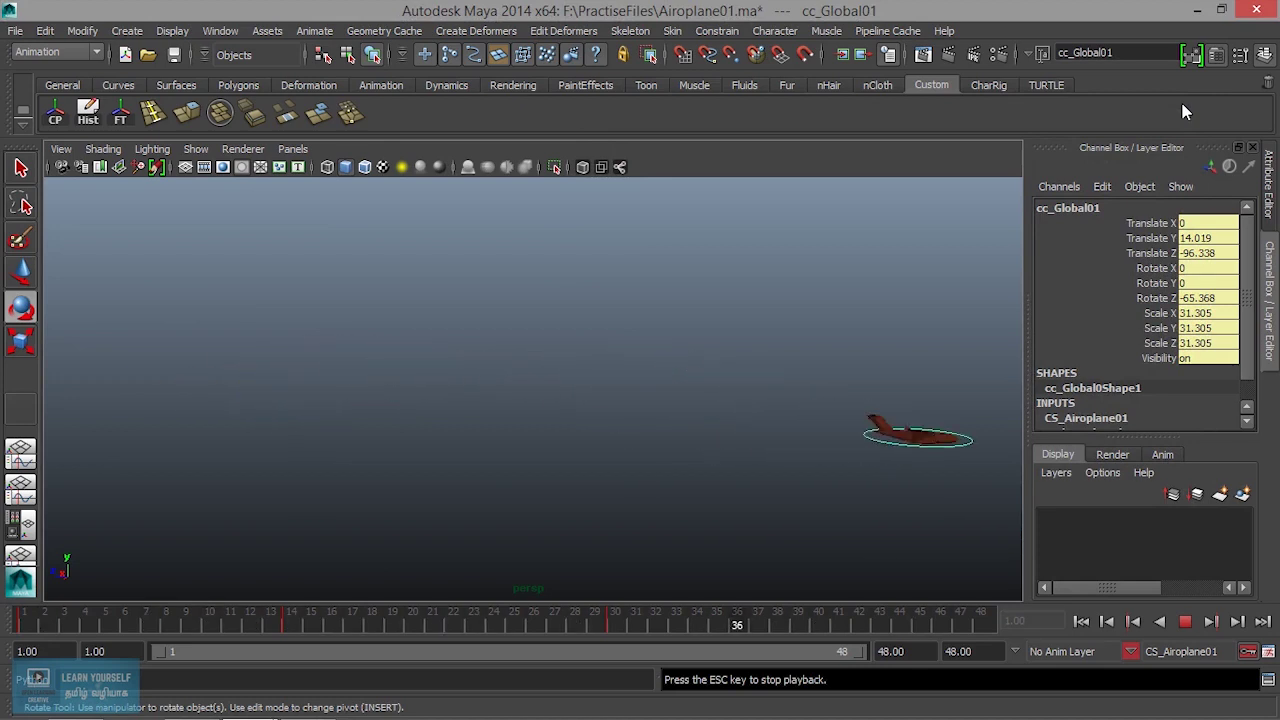
Orbit the perspective view, scrub to a later frame, and play the flight
left_click_drag(705, 305, 621, 310, "alt")
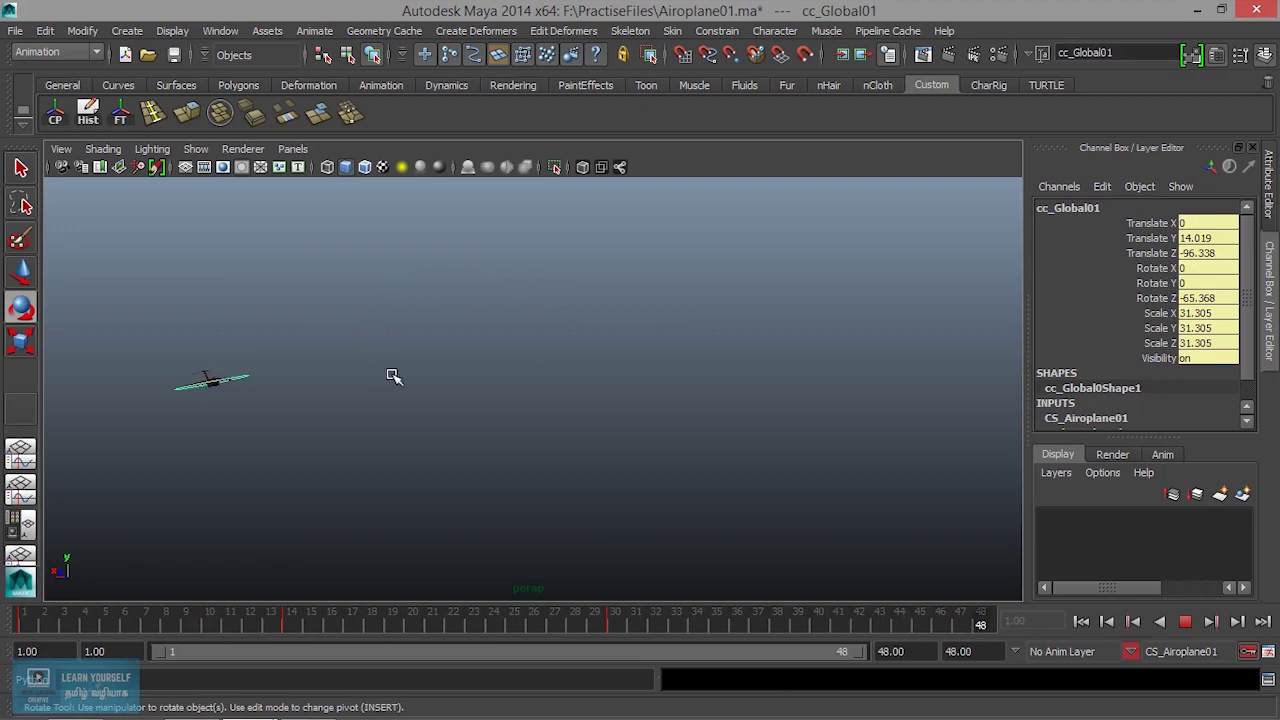
mouse_move(585, 625)
left_mouse_down()
mouse_move(23, 623)
mouse_move(71, 642)
mouse_move(374, 608)
mouse_move(409, 617)
mouse_move(309, 623)
mouse_move(634, 619)
mouse_move(280, 625)
mouse_move(294, 628)
left_mouse_up()
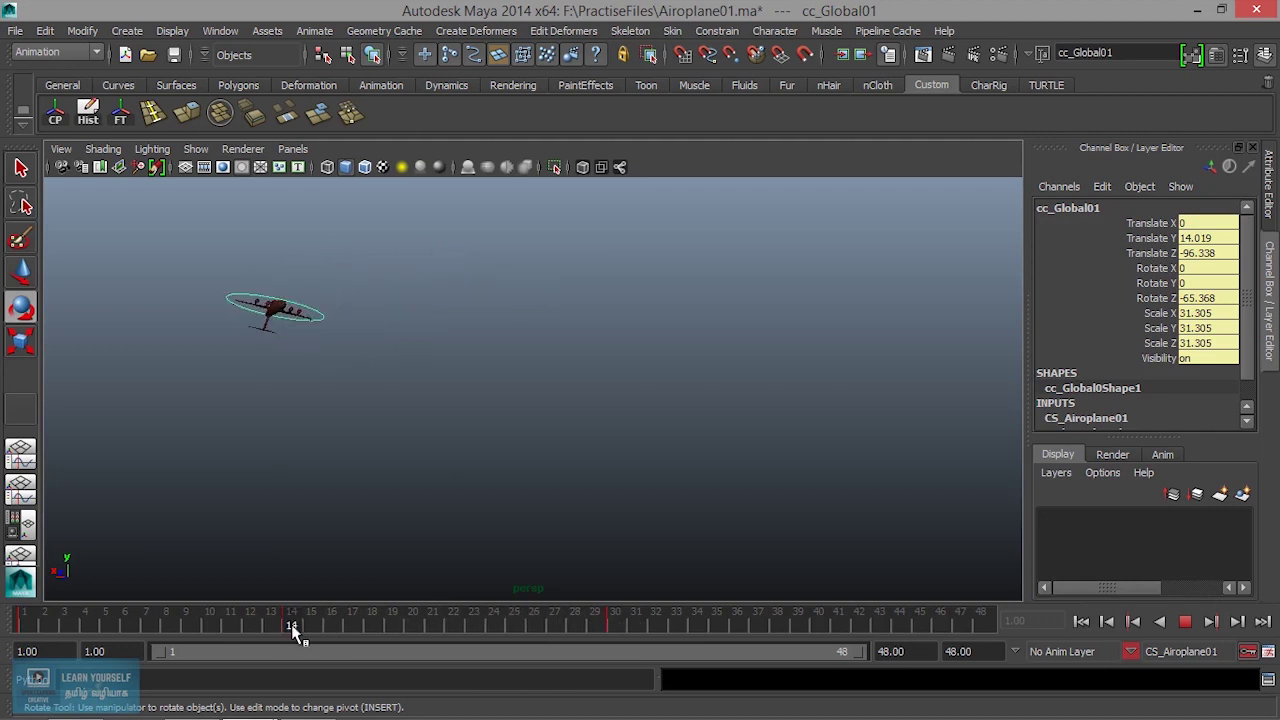
key("alt+v")
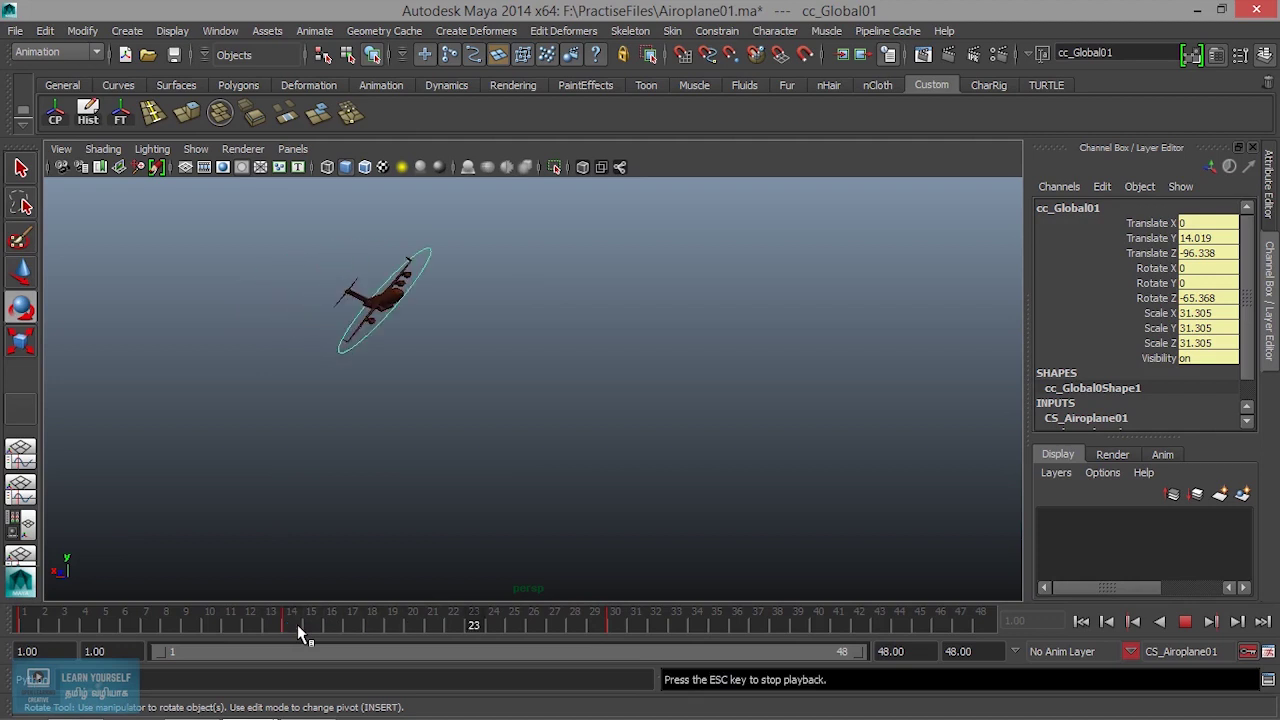
Stop playback at frame 30 and switch to smooth, textured shaded display
left_click(1185, 621)
left_click(1134, 621)
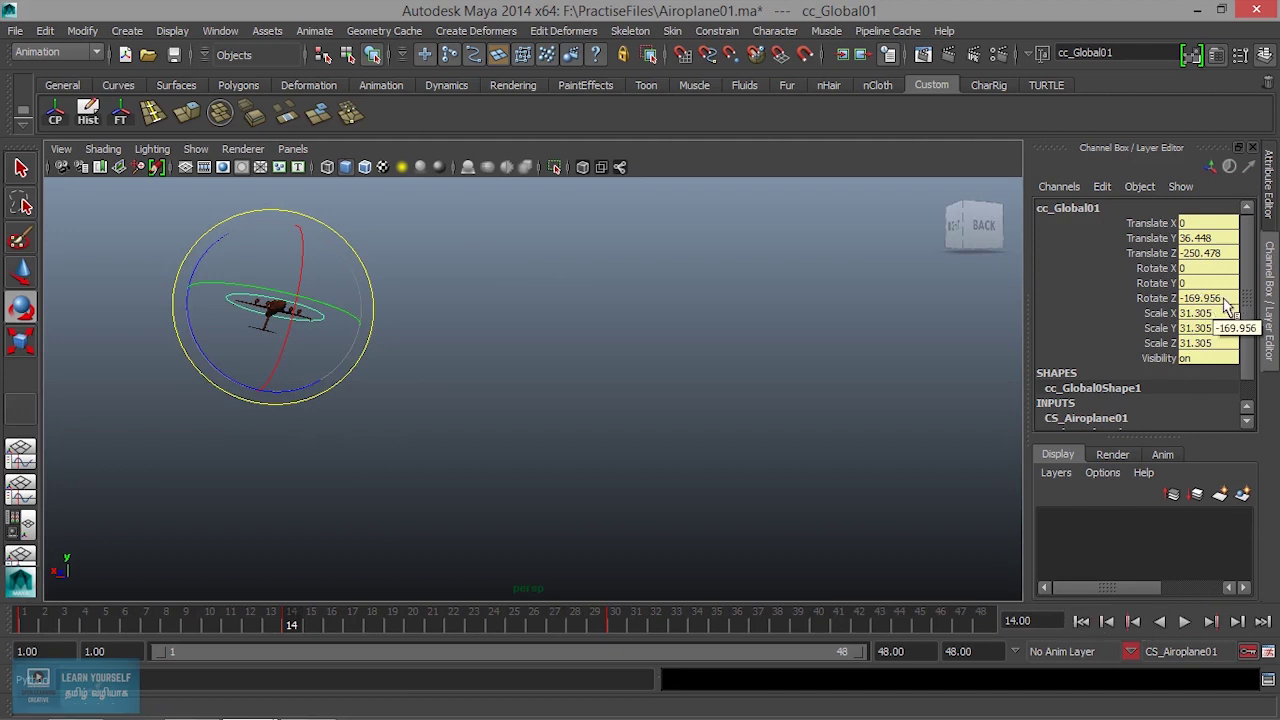
left_click(617, 628)
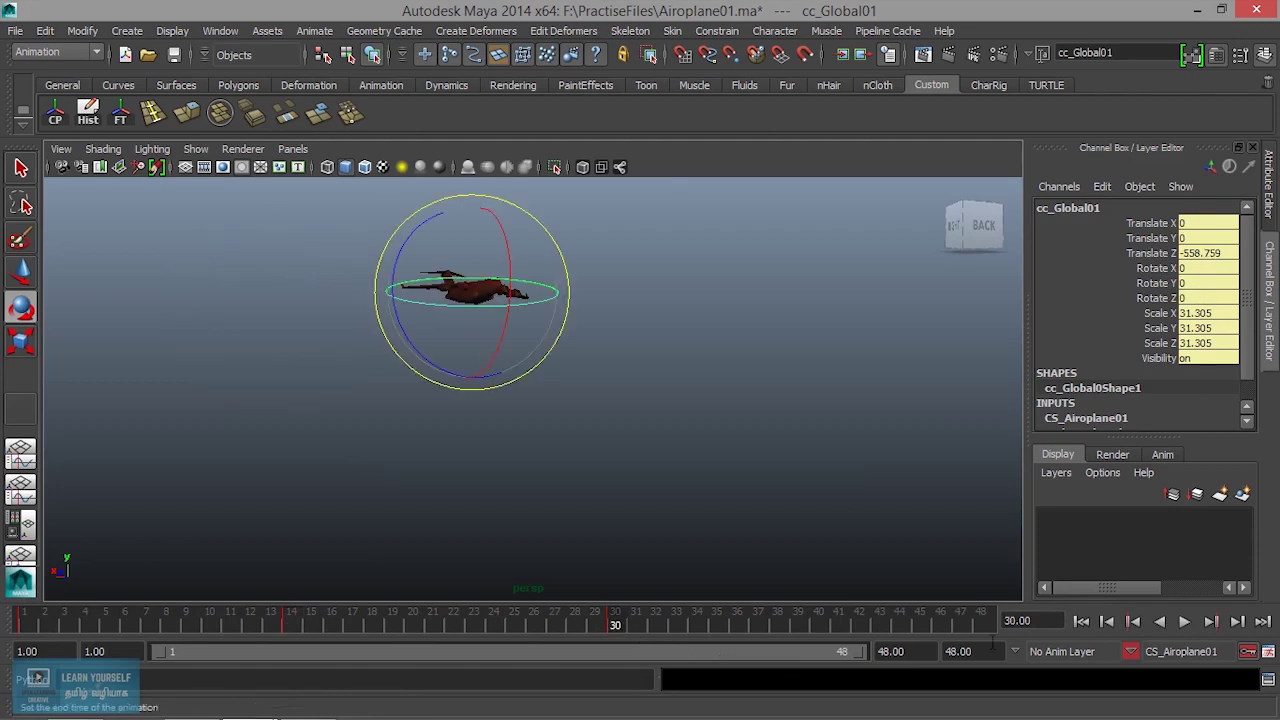
key("3")
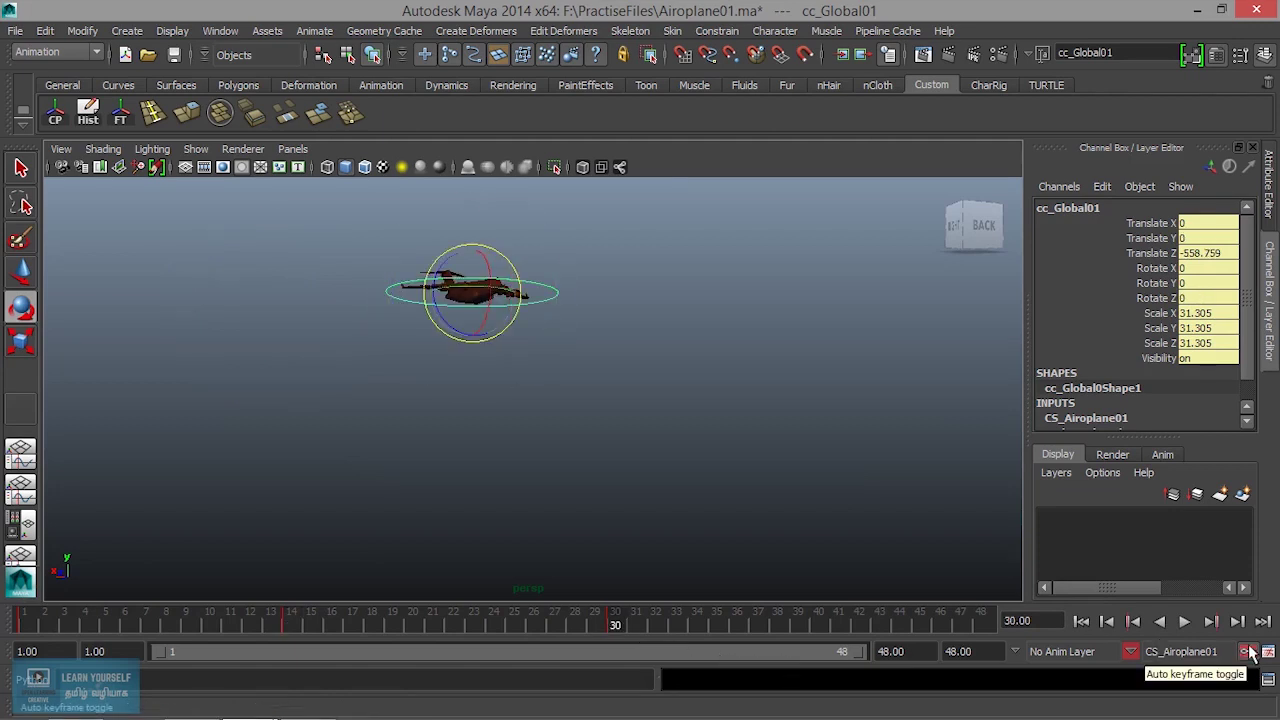
key("6")
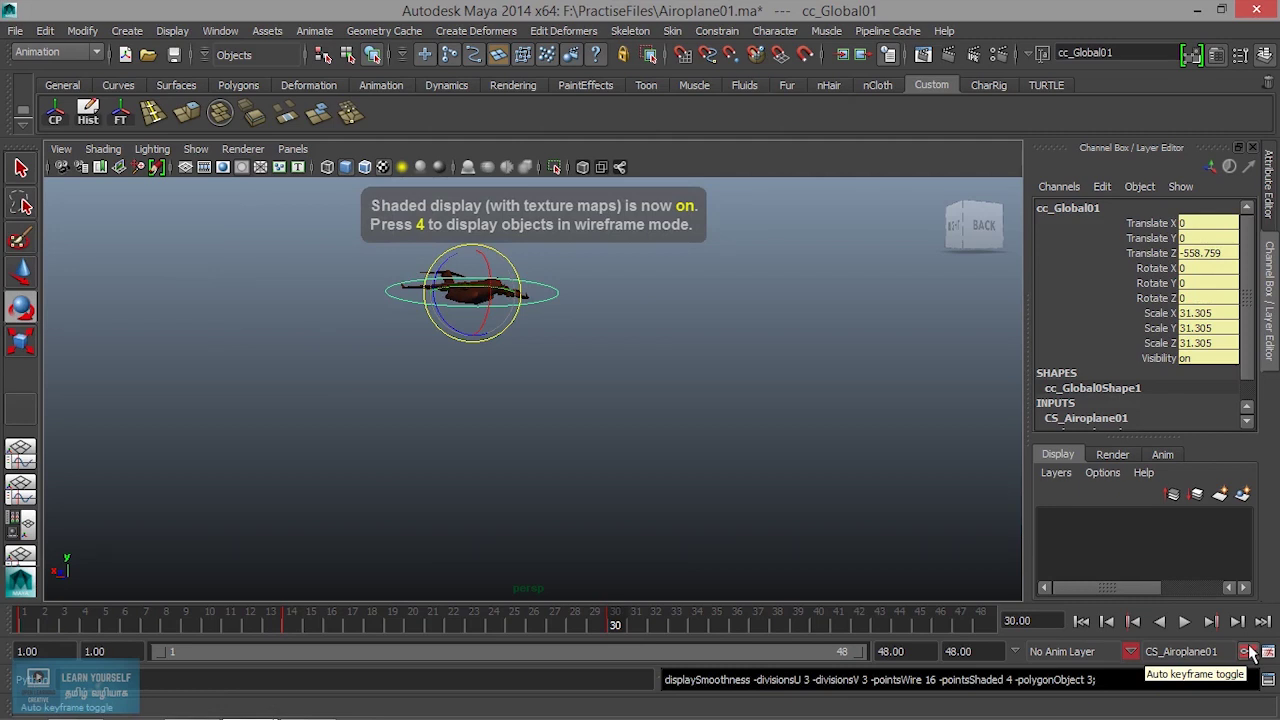
Key all channels with Rotate Z at -360 and scrub to check the full roll
double_click(1212, 298)
type("-360")
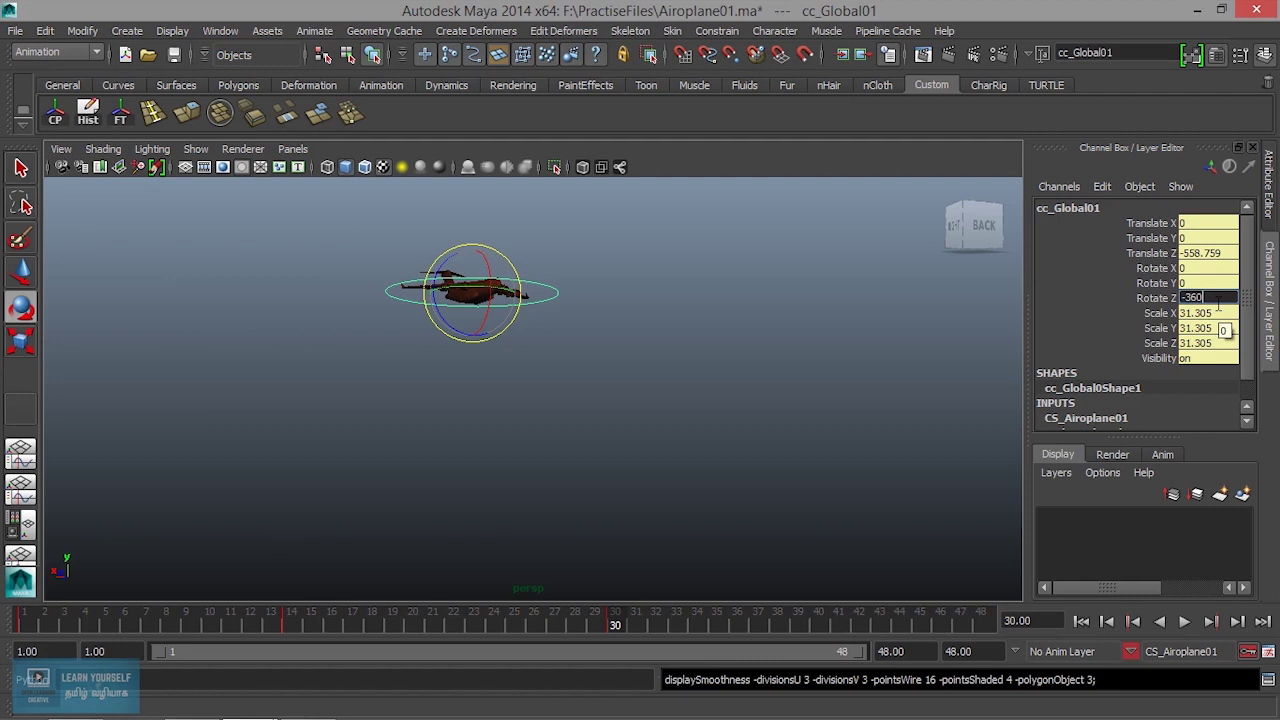
key("Return")
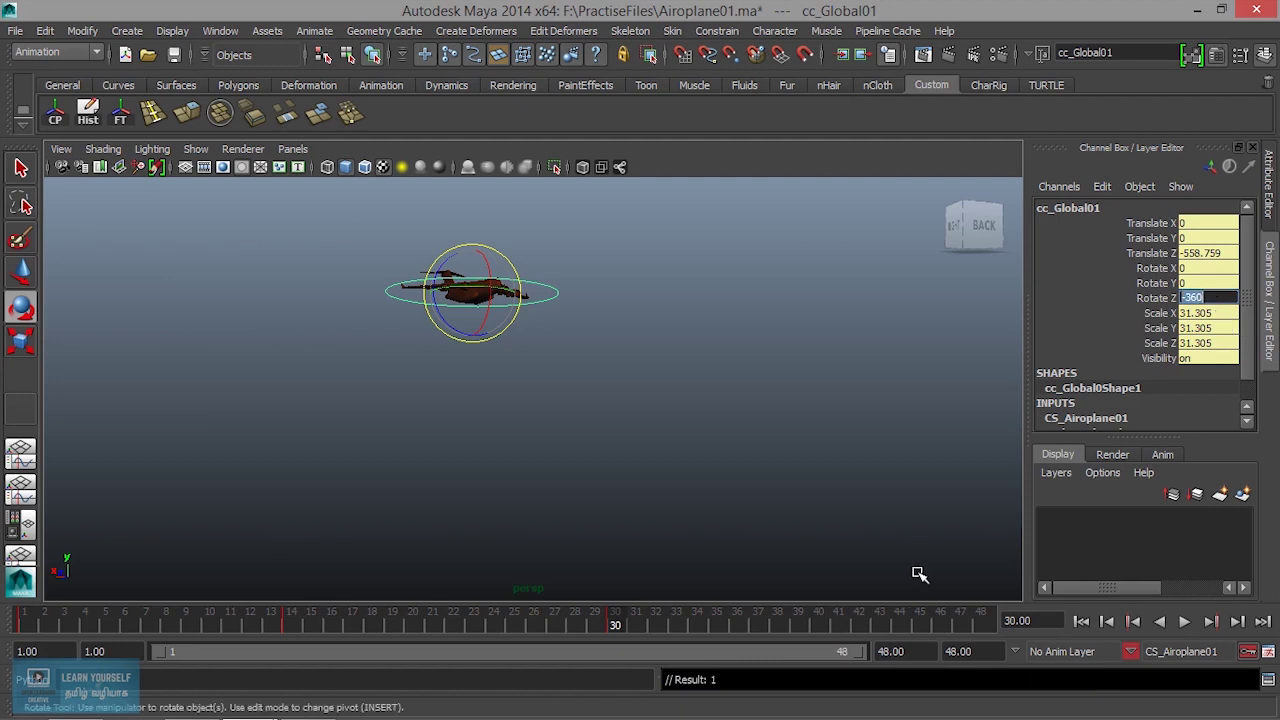
left_click(1153, 298)
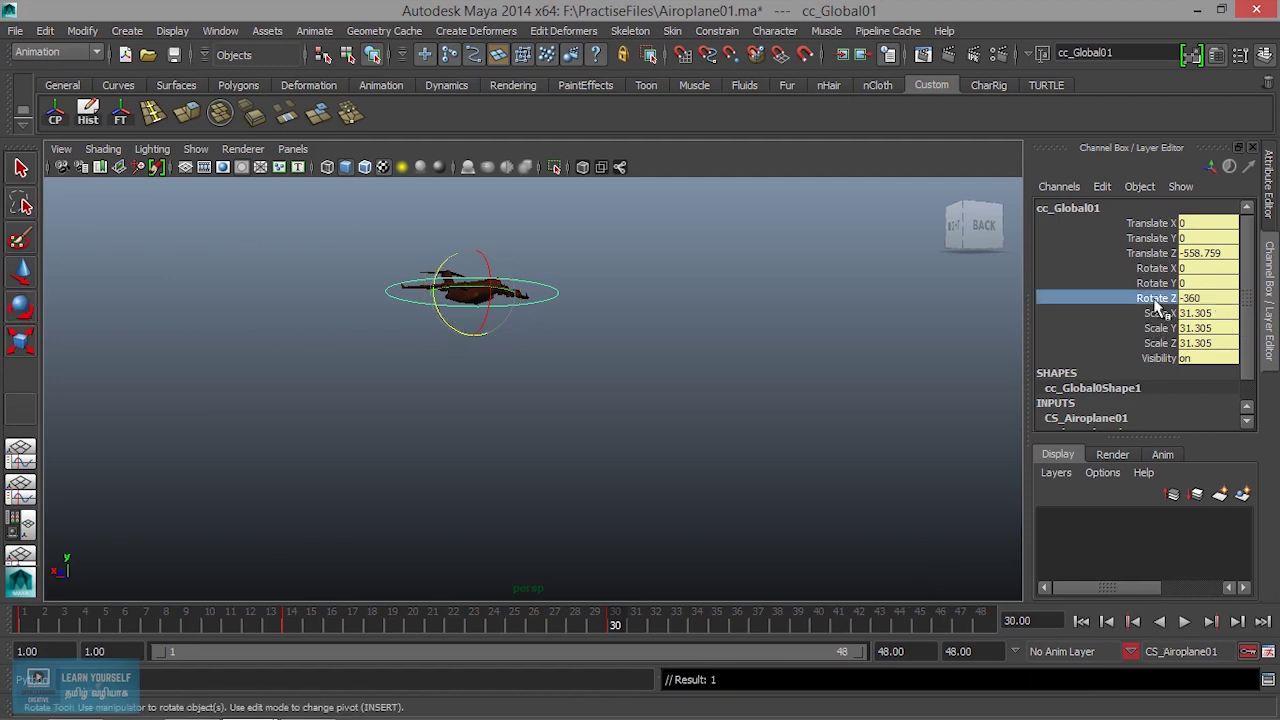
right_click(1153, 298)
left_click(1174, 42)
mouse_move(617, 619)
left_mouse_down()
mouse_move(126, 611)
mouse_move(333, 583)
left_mouse_up()
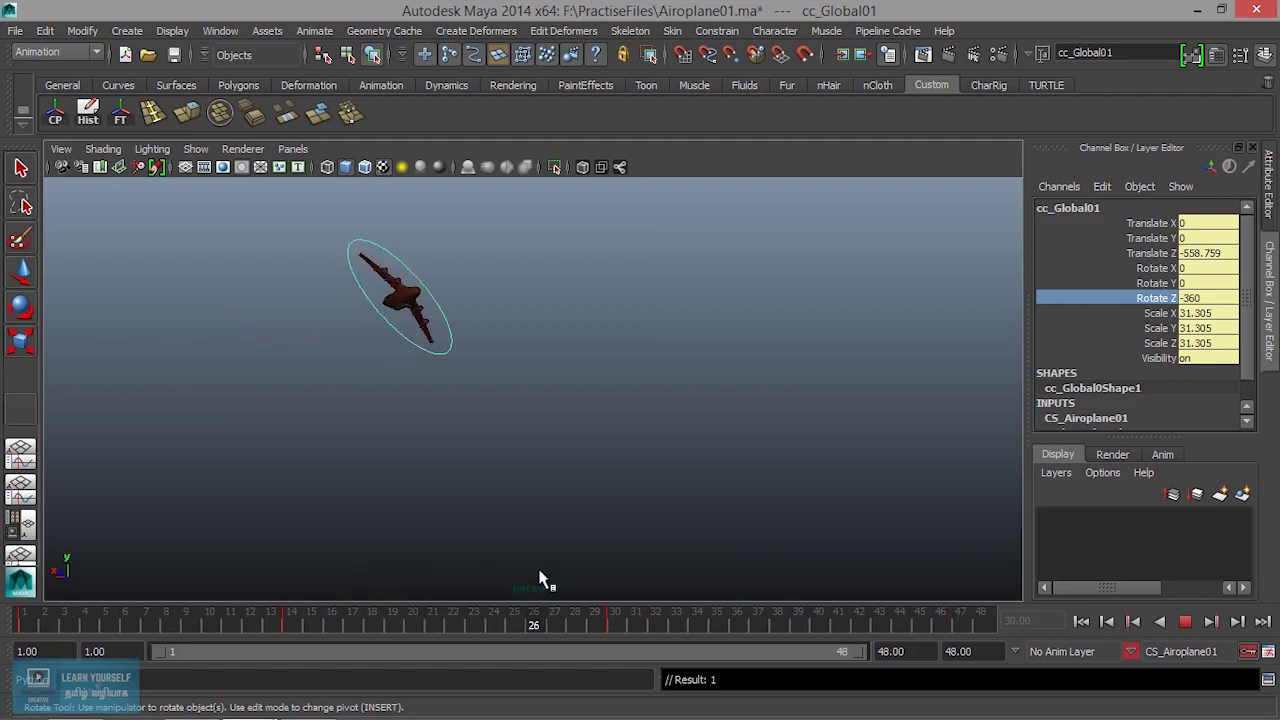
left_click_drag(333, 583, 686, 583)
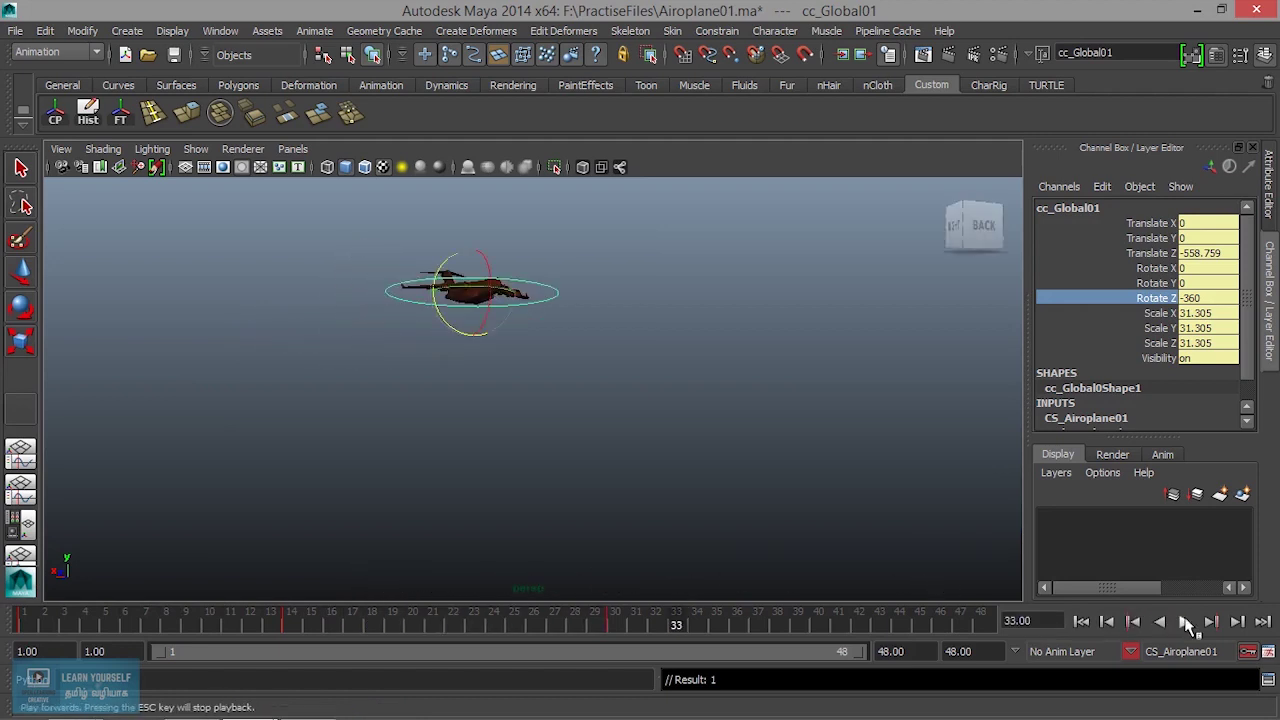
Review playback, then change the playback range end from frame 48 to 31
left_click(1184, 621)
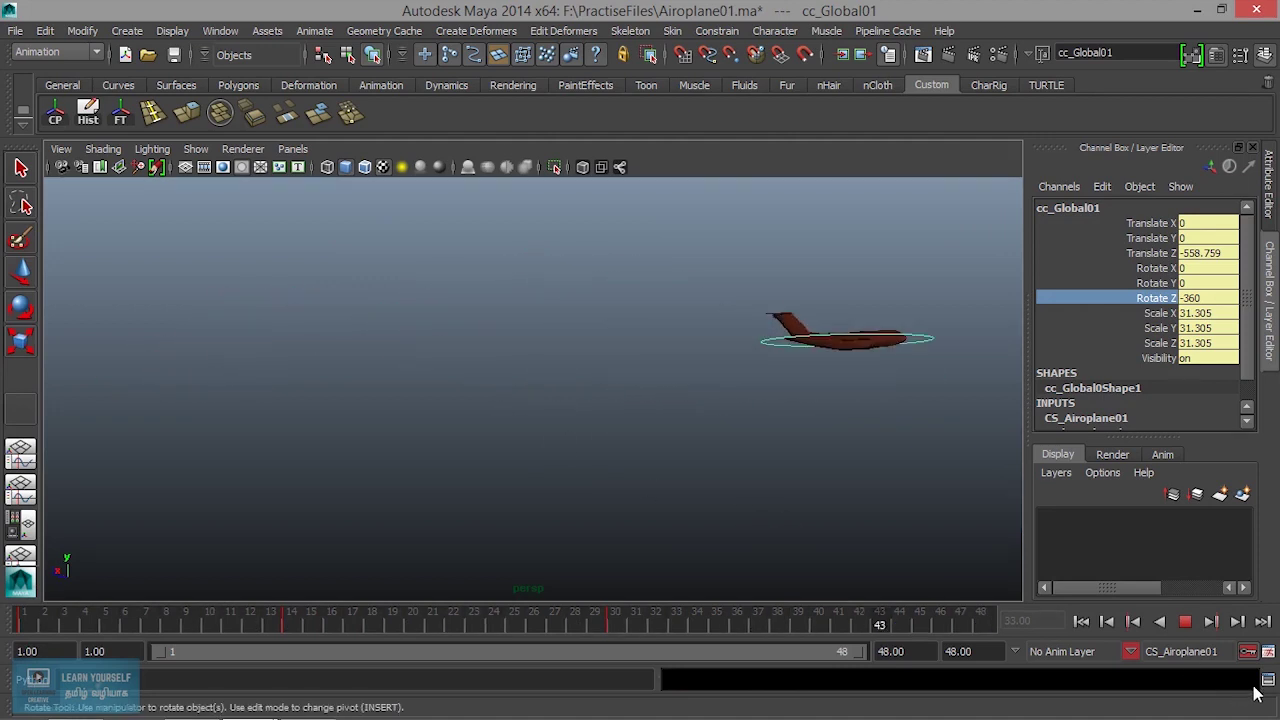
left_click(1185, 622)
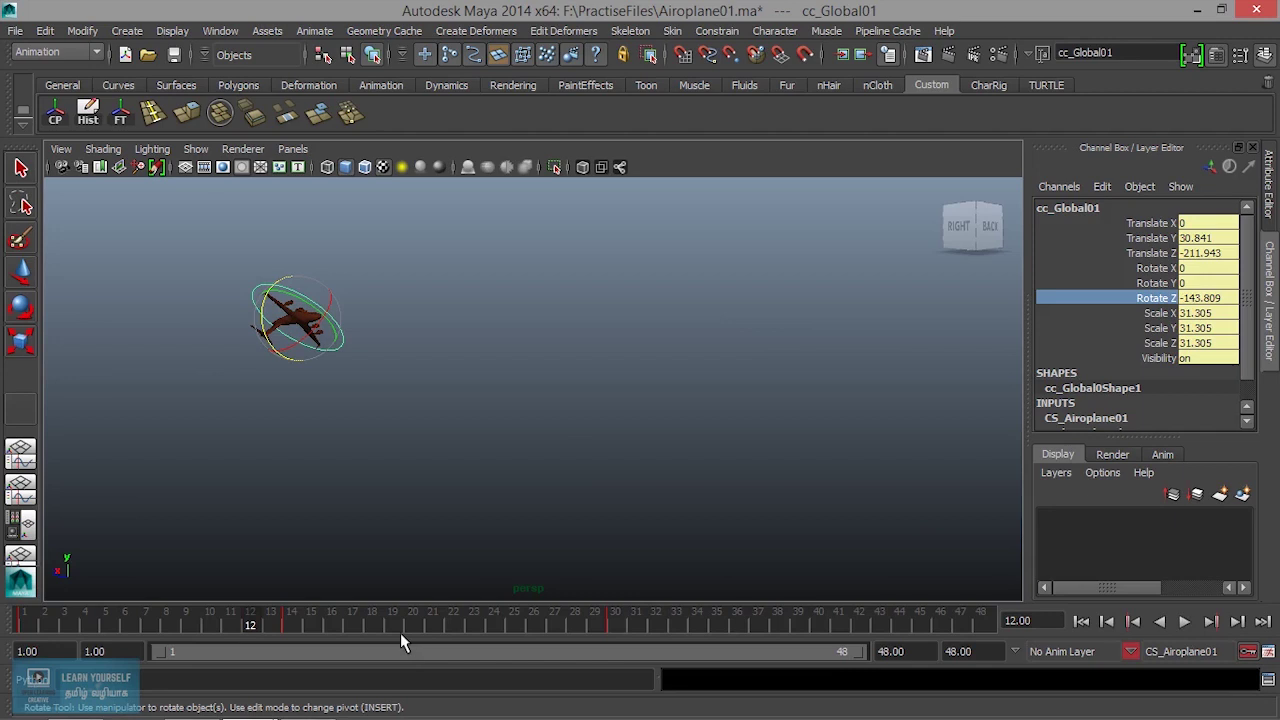
key("alt+v")
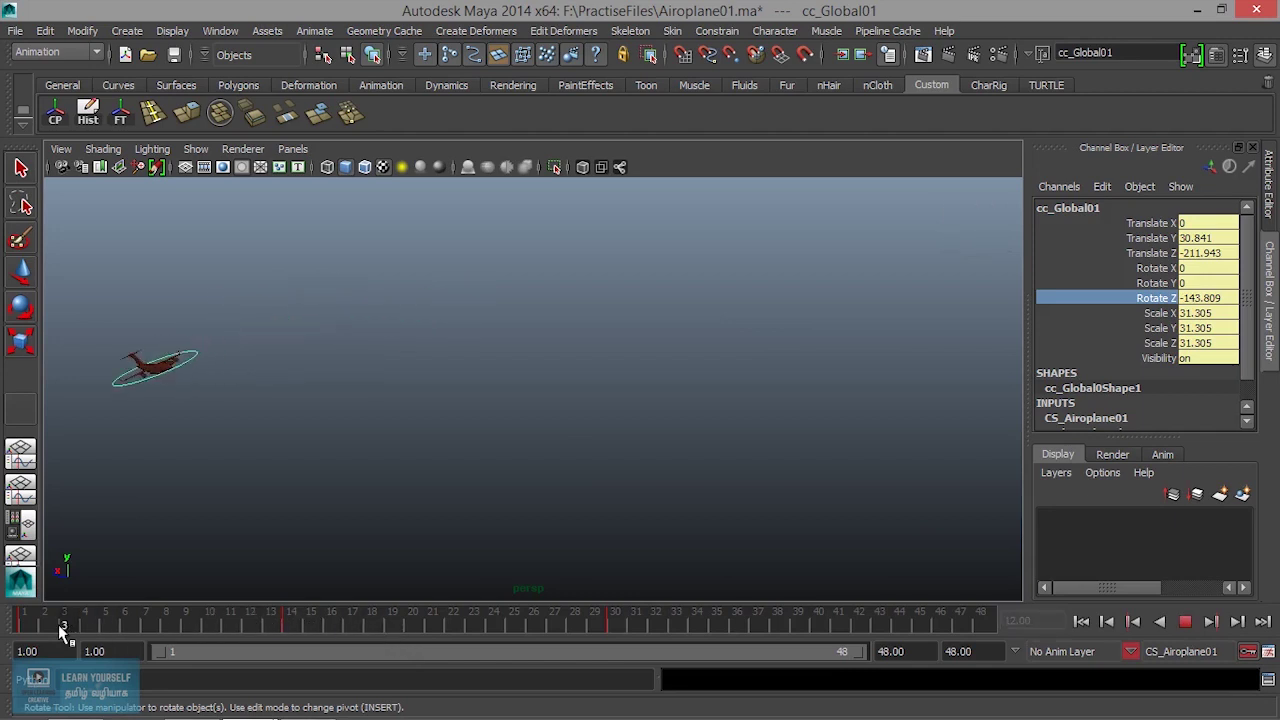
key("alt+v")
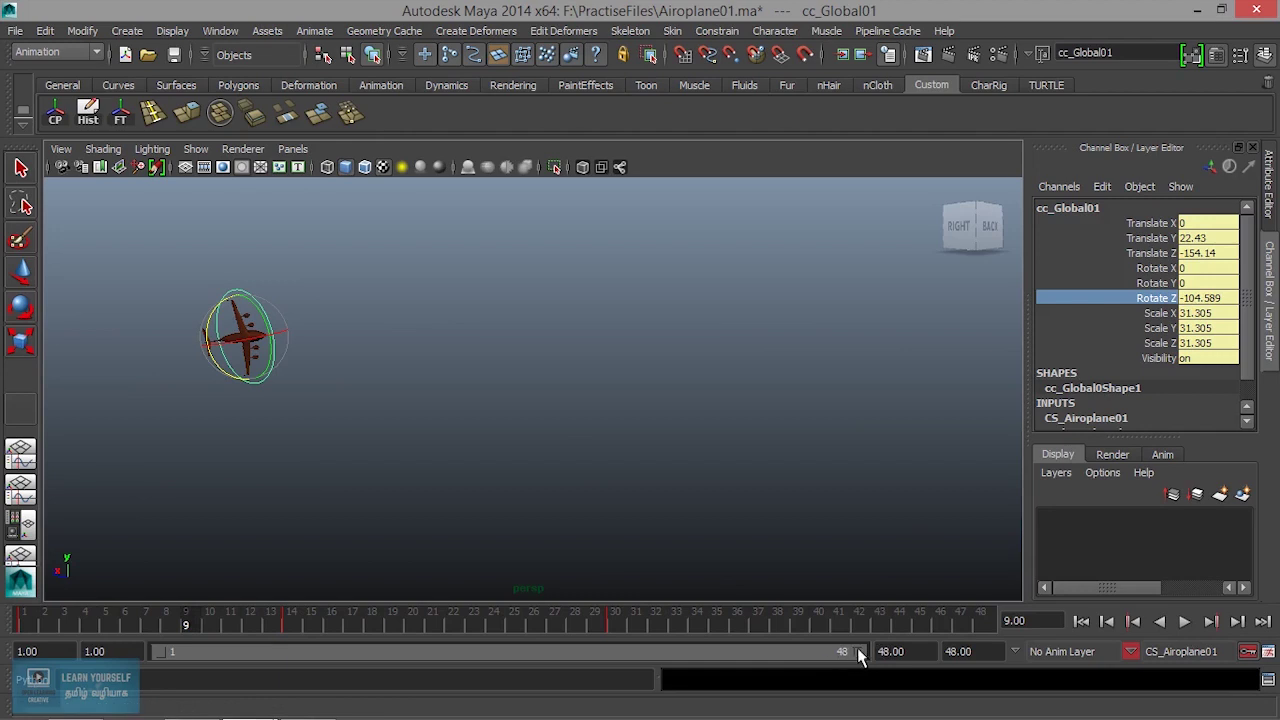
left_click_drag(858, 652, 613, 643)
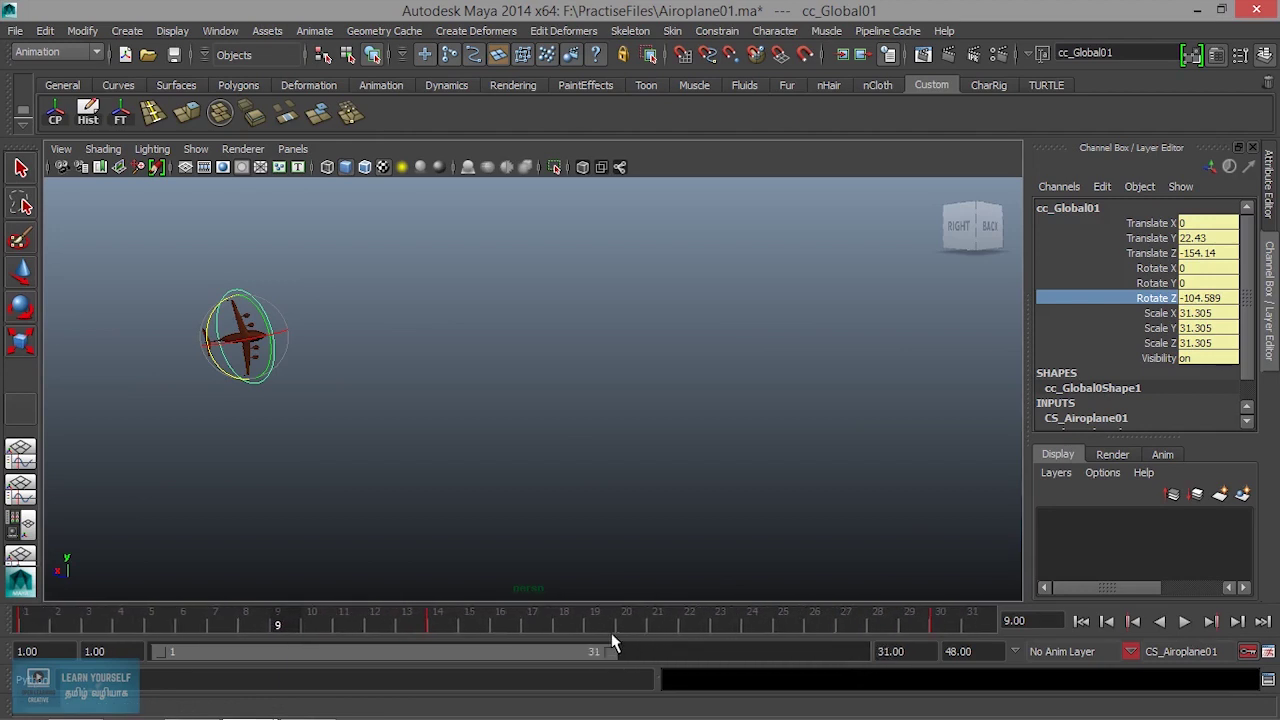
left_click(220, 31)
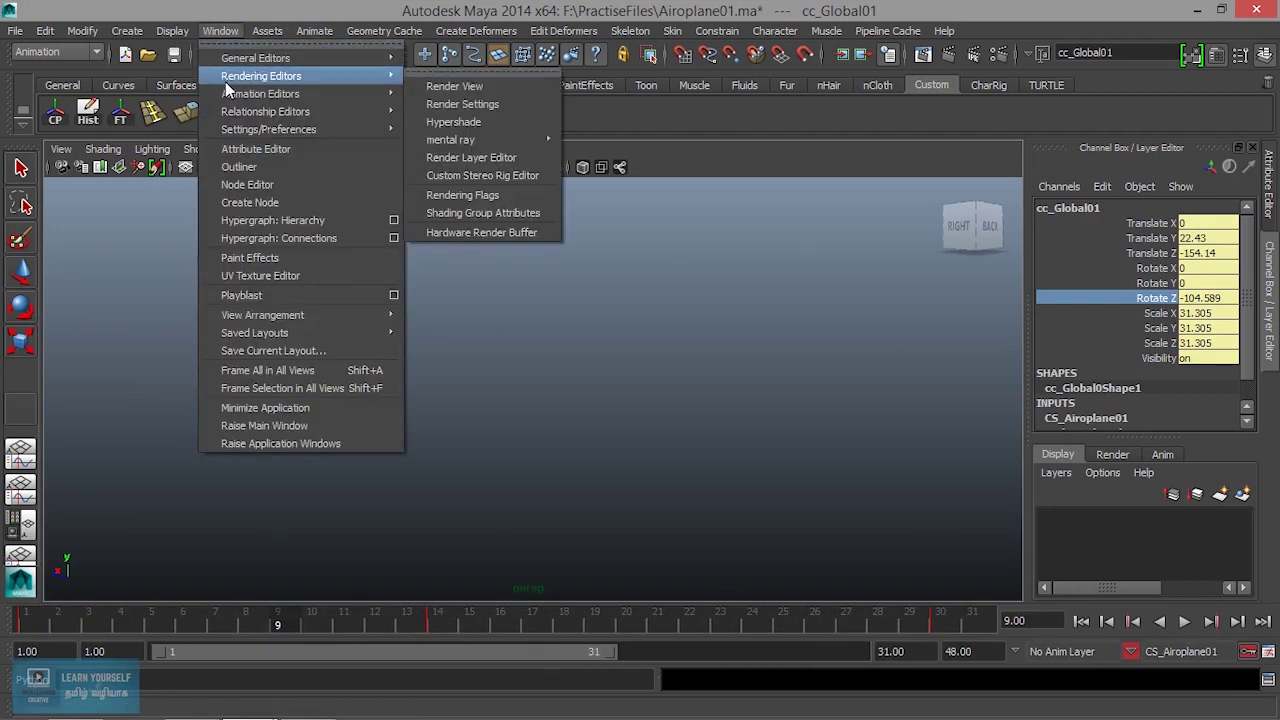
Open the Trax Editor, move it aside to reveal the airplane, and preview the animation
mouse_move(260, 93)
left_click(448, 122)
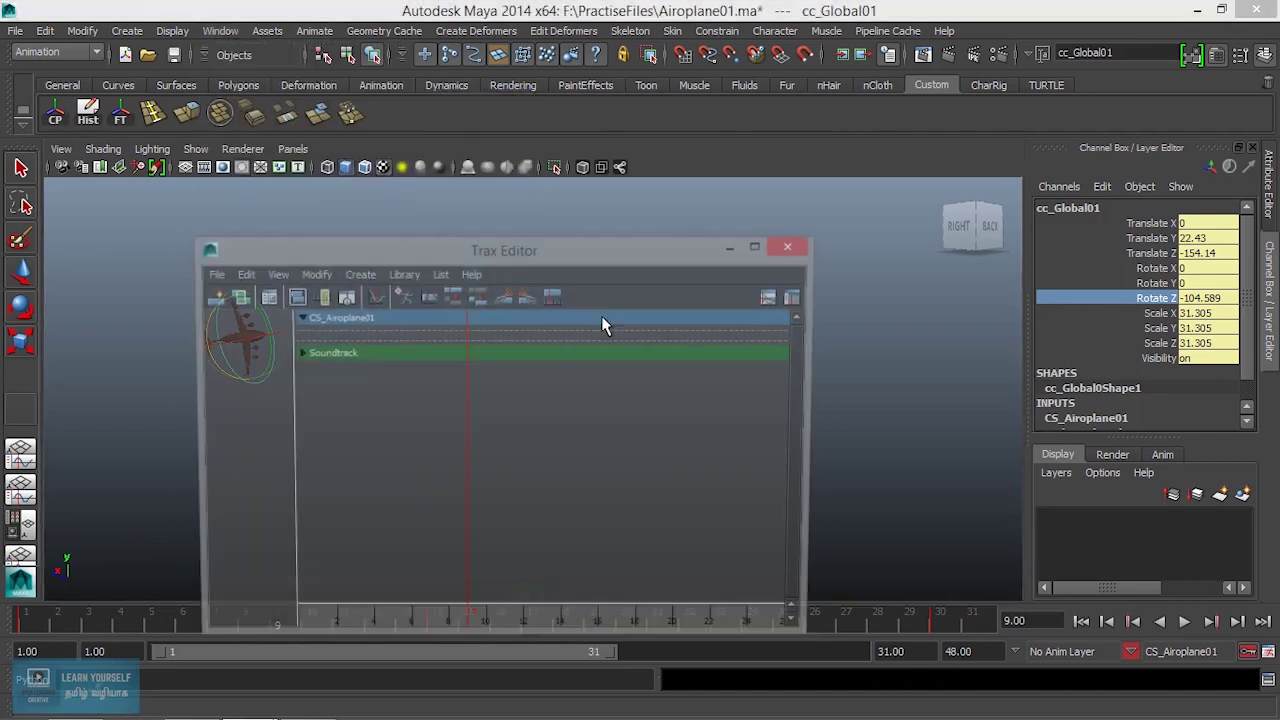
left_click_drag(567, 252, 843, 155)
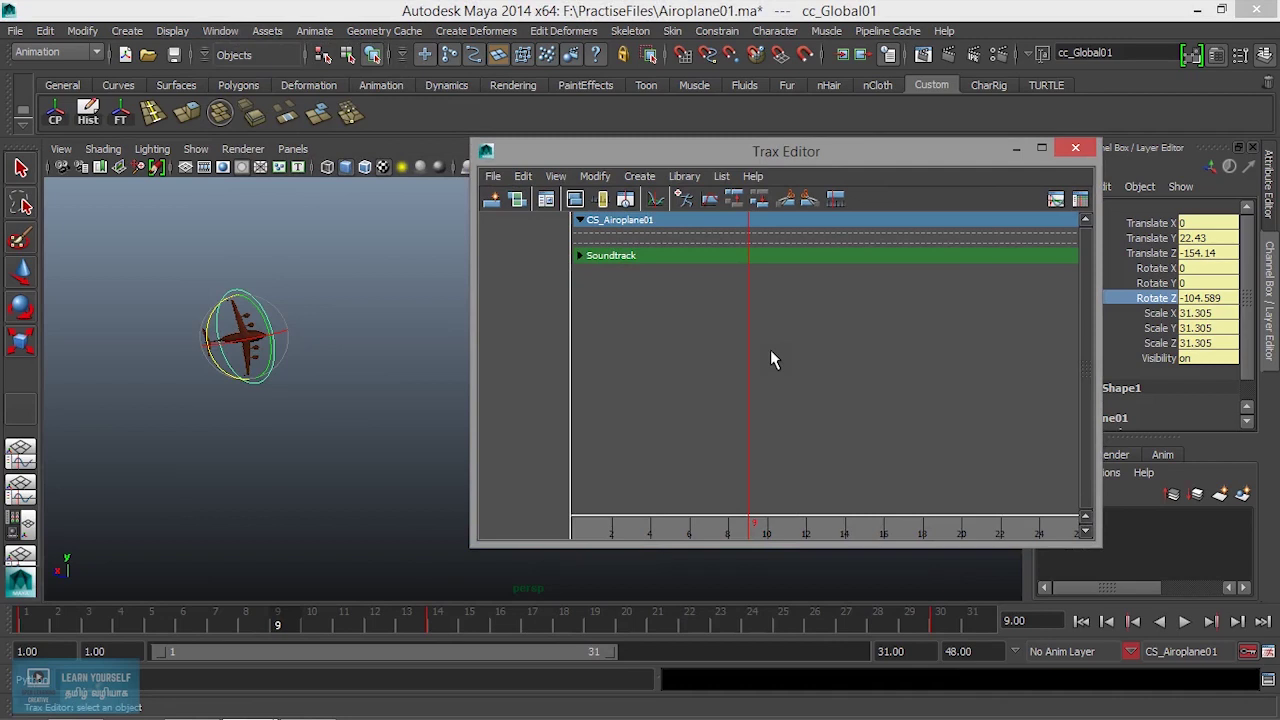
scroll(808, 408, "down", 1)
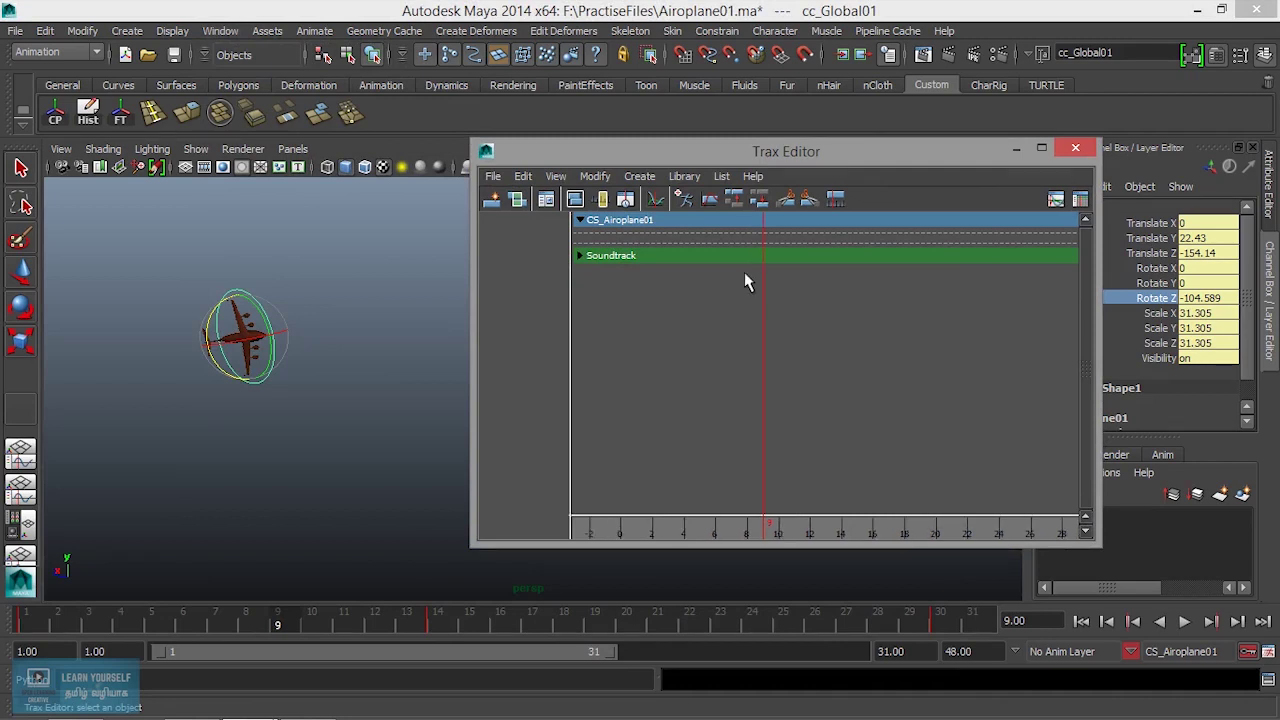
left_click(1184, 621)
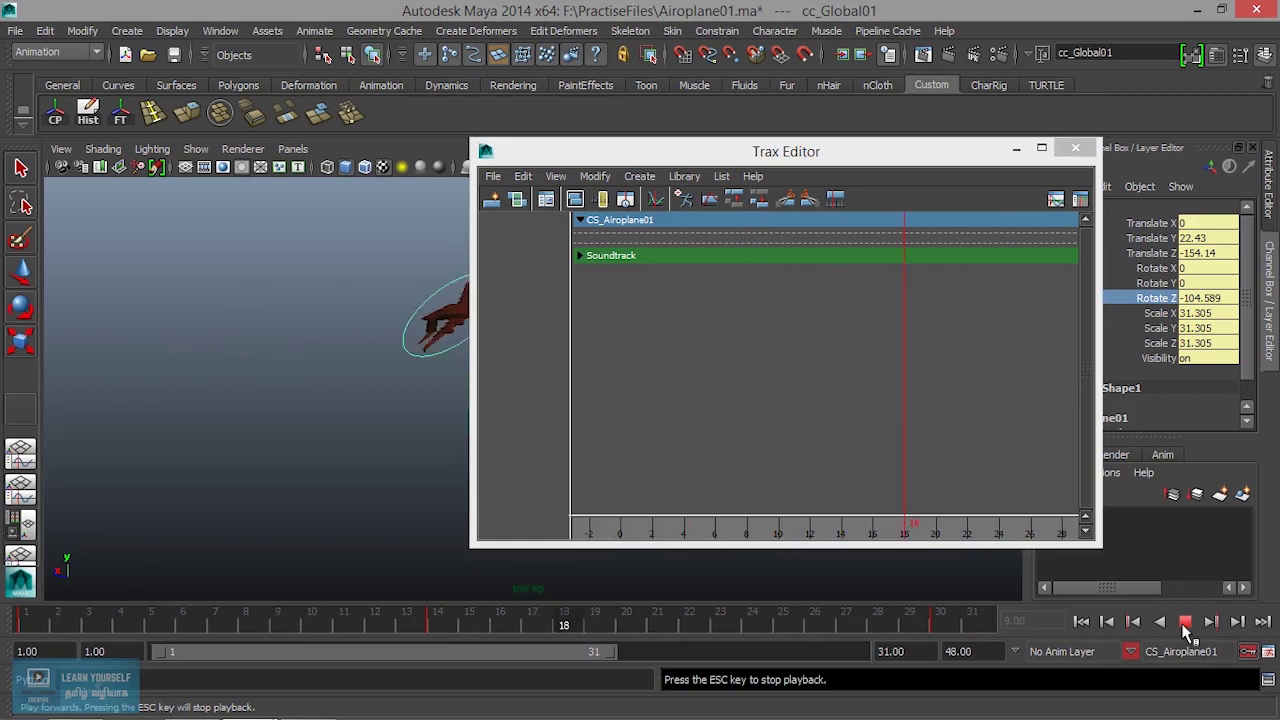
left_click(1184, 621)
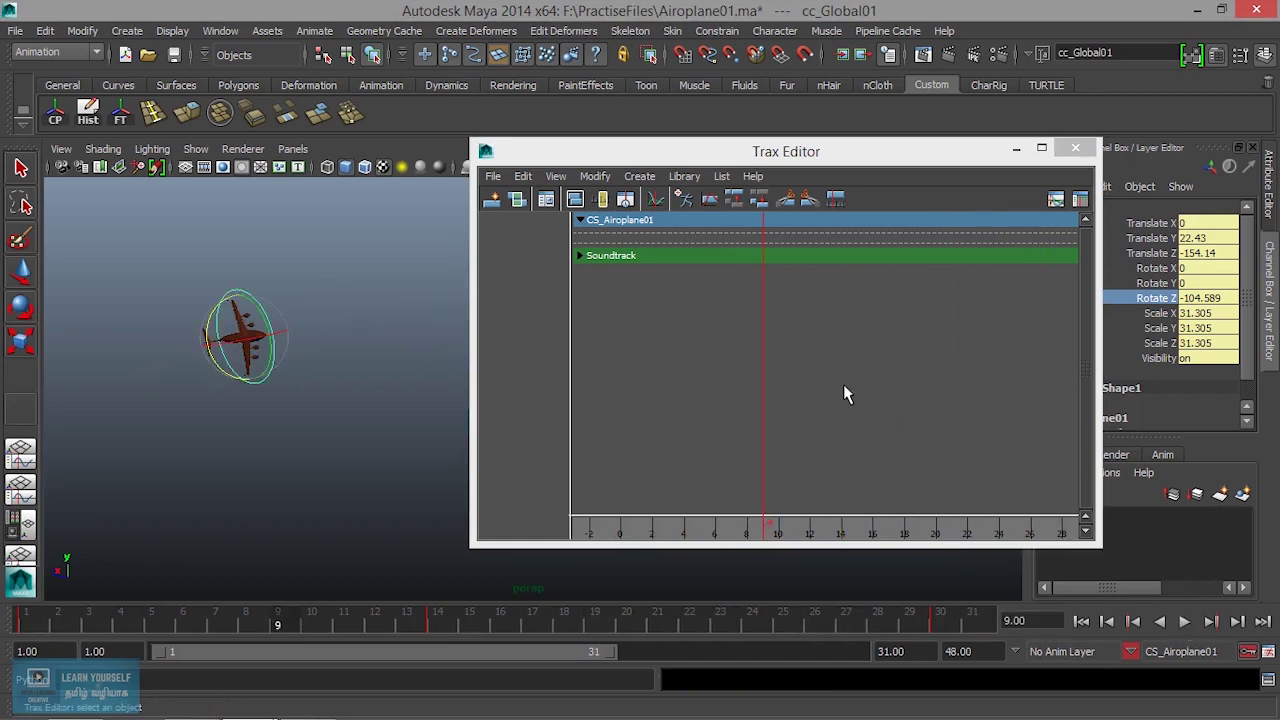
Pan and zoom the Trax timeline to span roughly frames 0 to 108
mouse_move(873, 375)
right_mouse_down("alt")
mouse_move(882, 361)
mouse_move(755, 351)
mouse_move(707, 362)
right_mouse_up("alt")
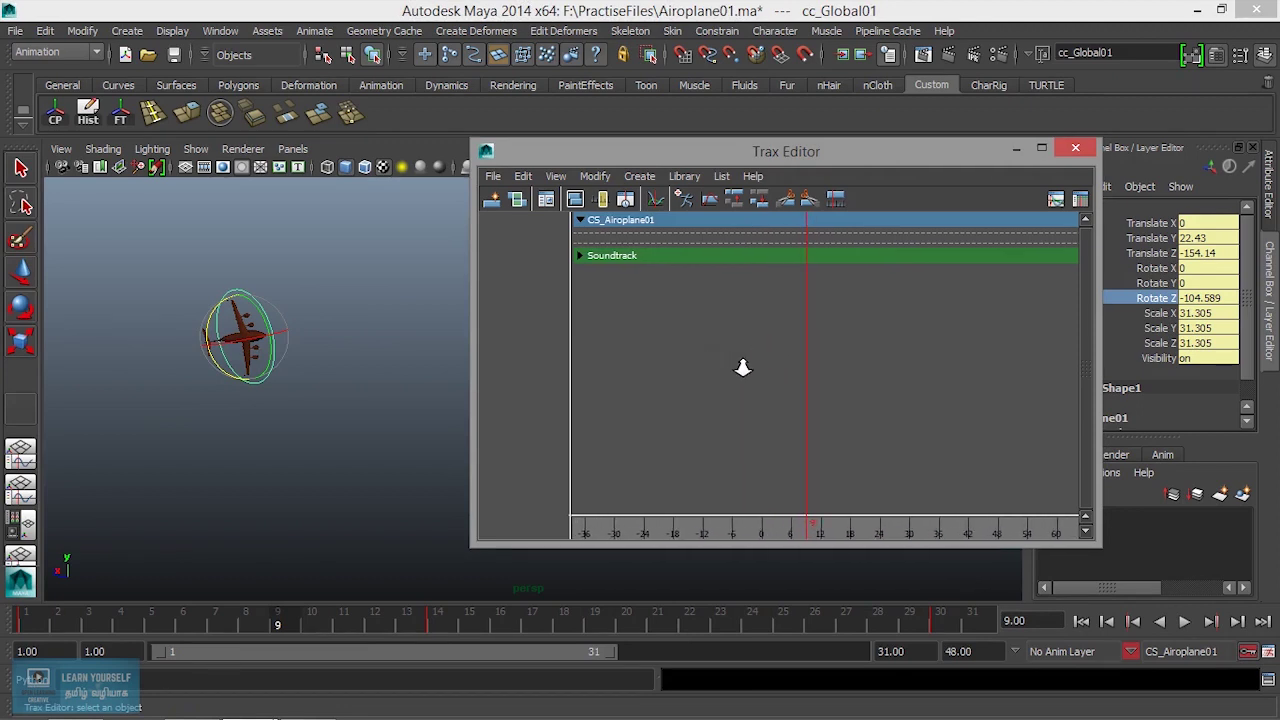
mouse_move(712, 358)
middle_mouse_down("alt")
mouse_move(797, 345)
mouse_move(754, 366)
mouse_move(826, 366)
mouse_move(683, 377)
middle_mouse_up("alt")
middle_click_drag(781, 356, 590, 360, "alt")
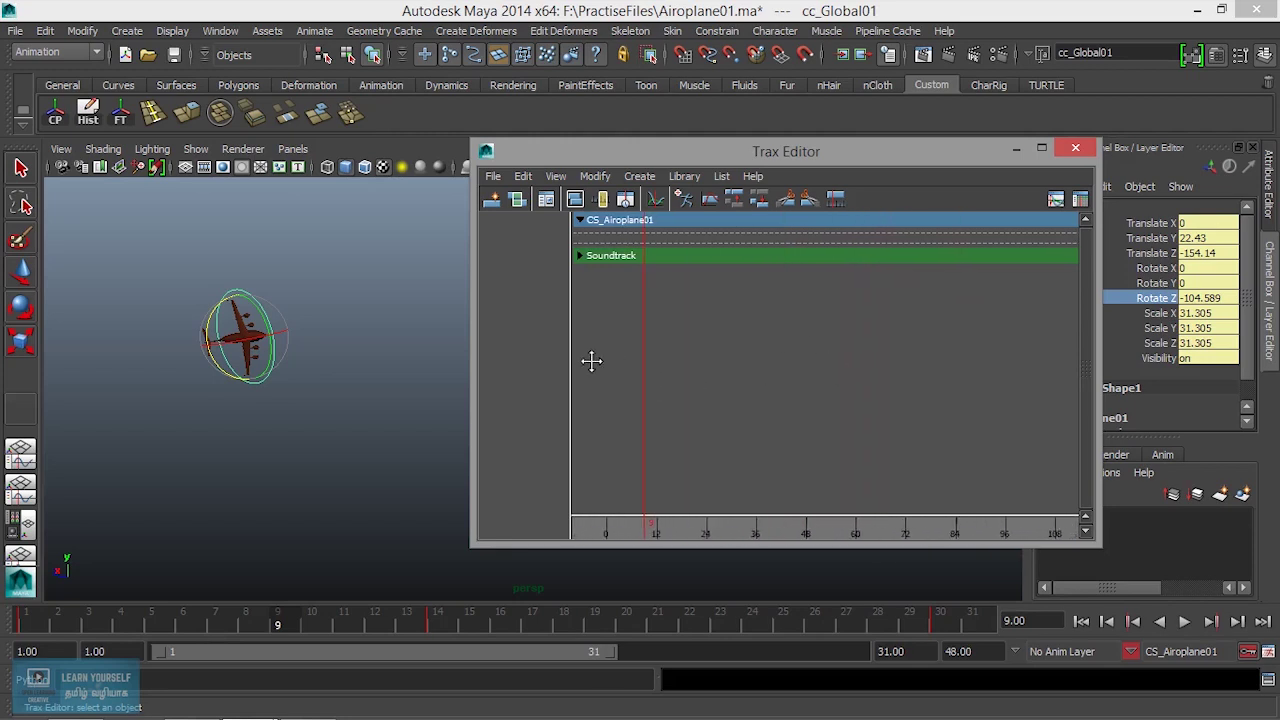
mouse_move(589, 362)
right_mouse_down("alt")
mouse_move(675, 338)
mouse_move(662, 358)
right_mouse_up("alt")
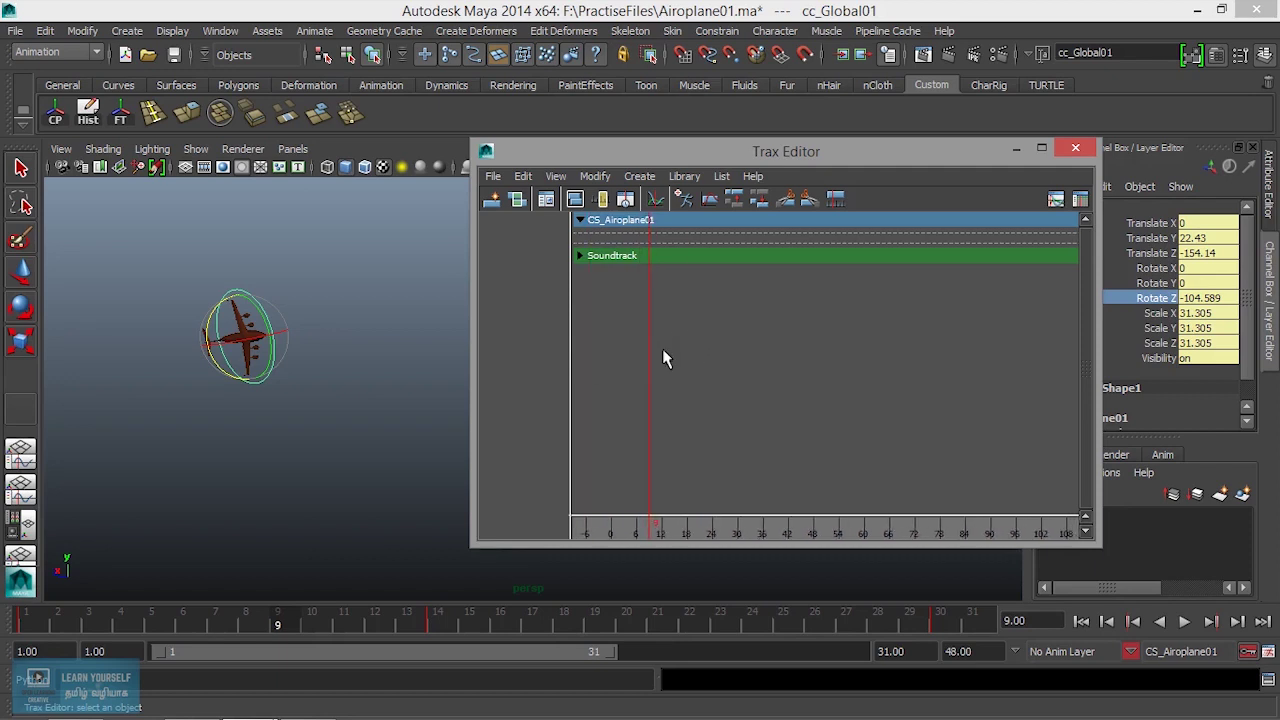
left_click(642, 177)
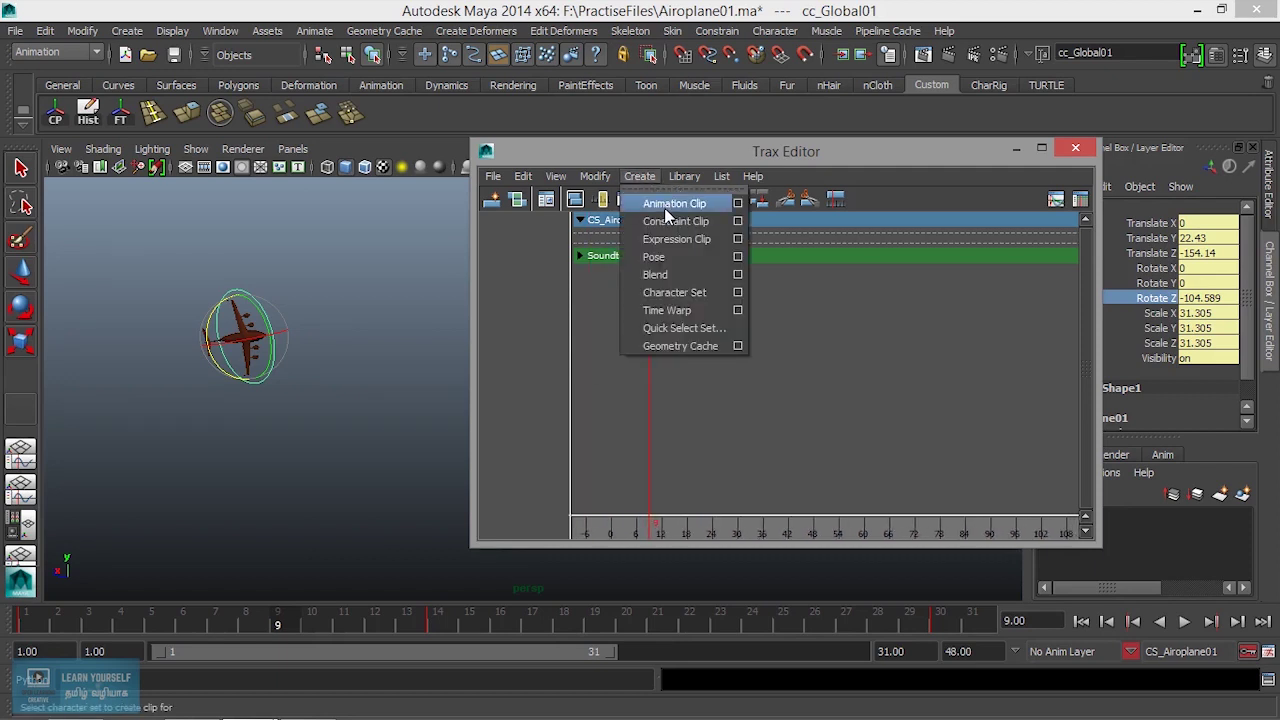
Reset the Animation Clip options to defaults and create clip1, frames 1–30, on CS_Airoplane01
left_click(737, 204)
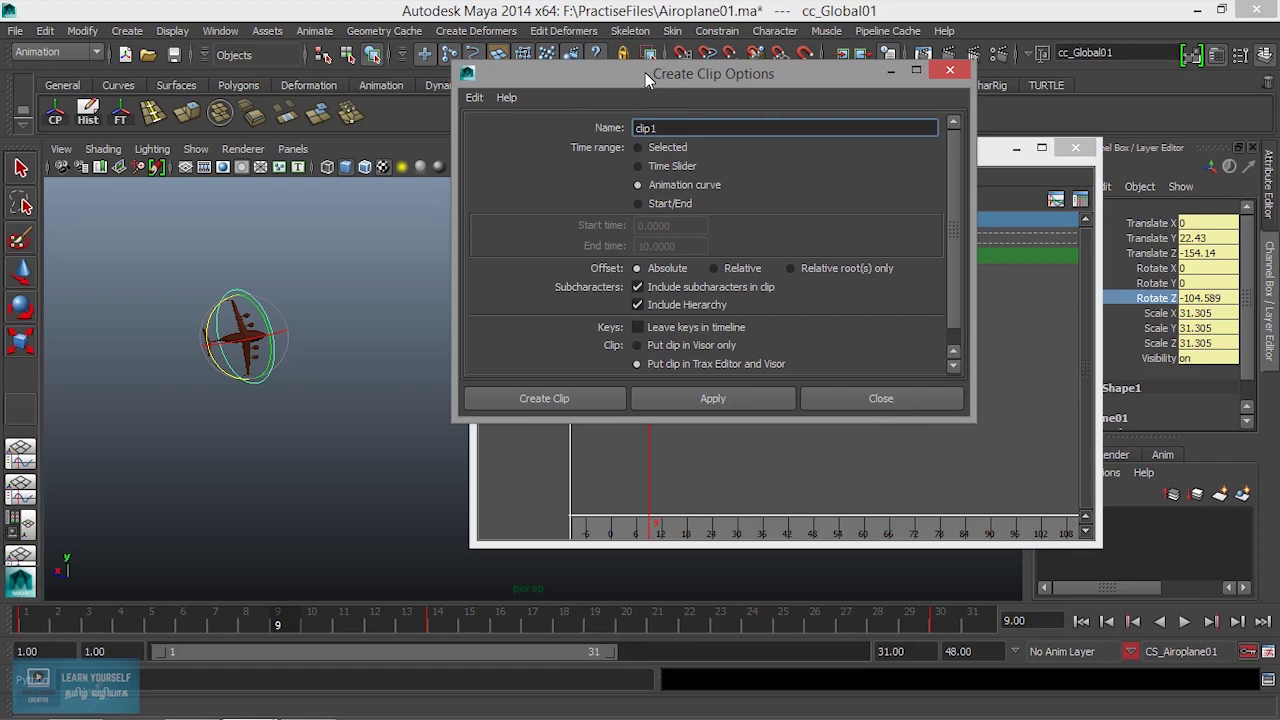
left_click_drag(645, 72, 411, 44)
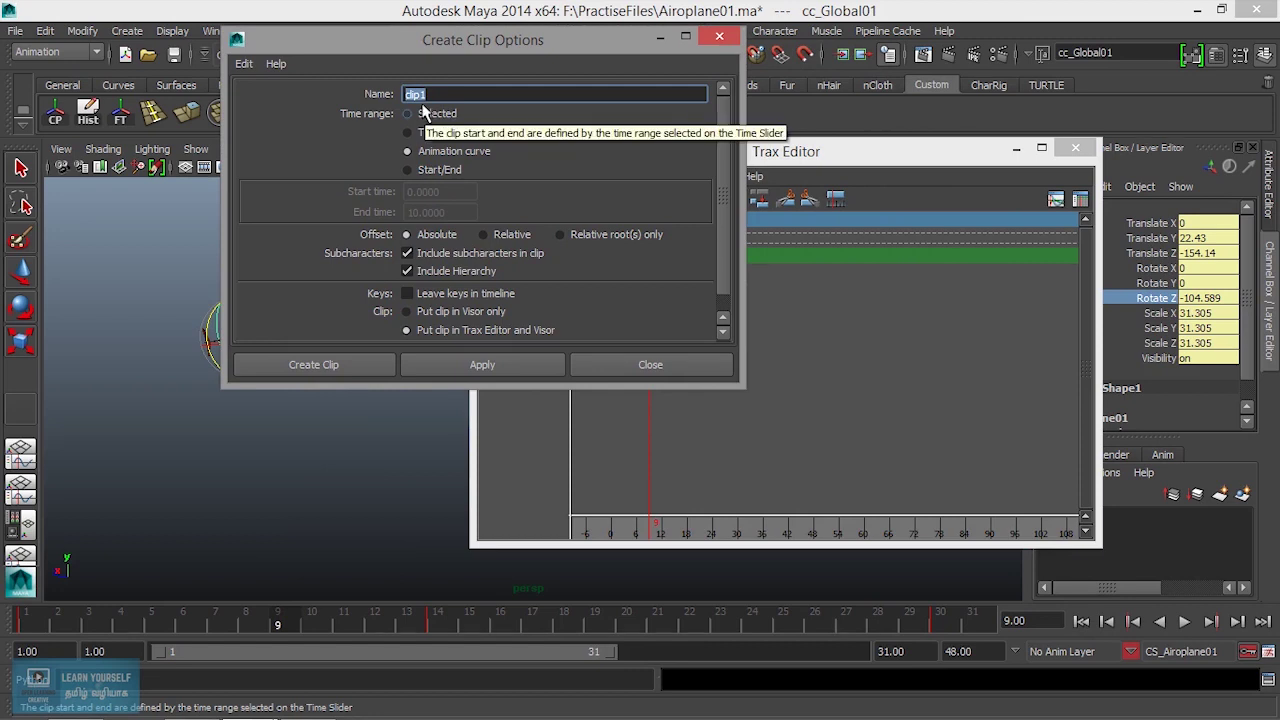
left_click(244, 63)
left_click(253, 99)
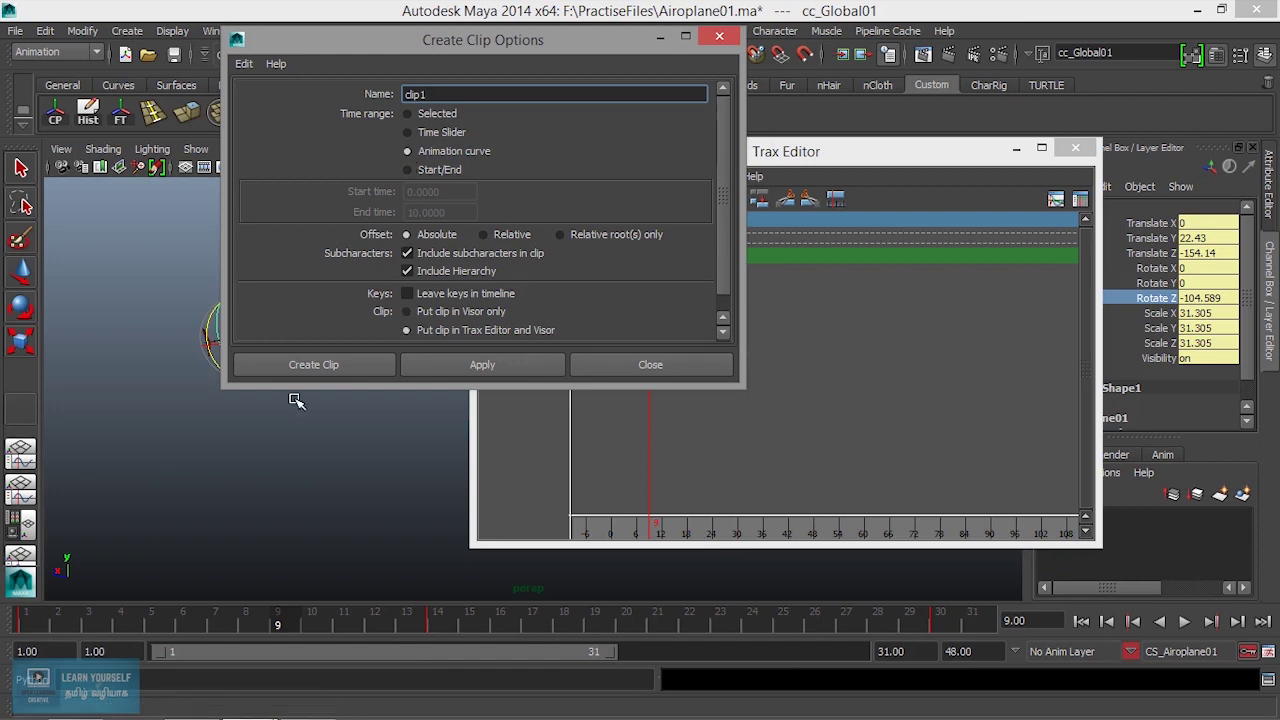
left_click(243, 63)
left_click(270, 100)
left_click(340, 364)
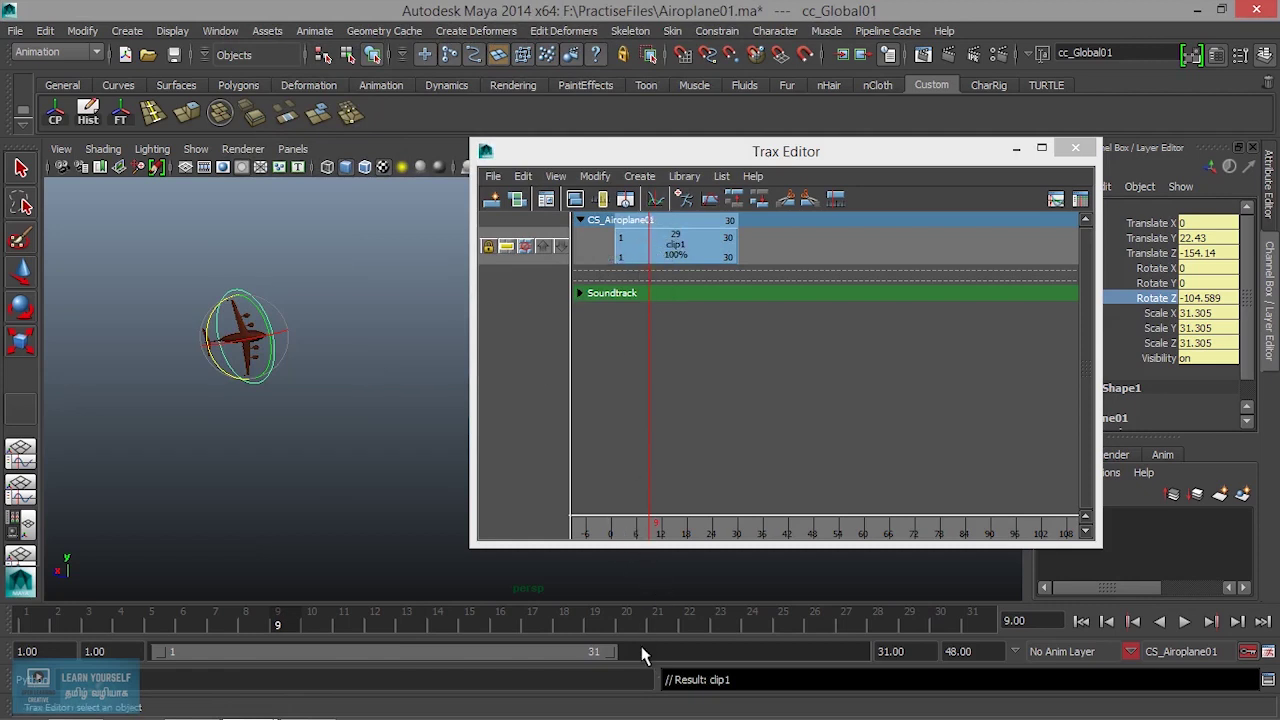
Scrub the flight, slide clip1 later on its track, and replay from frame 1
mouse_move(277, 620)
left_mouse_down()
mouse_move(103, 620)
mouse_move(340, 590)
mouse_move(918, 597)
mouse_move(874, 600)
left_mouse_up()
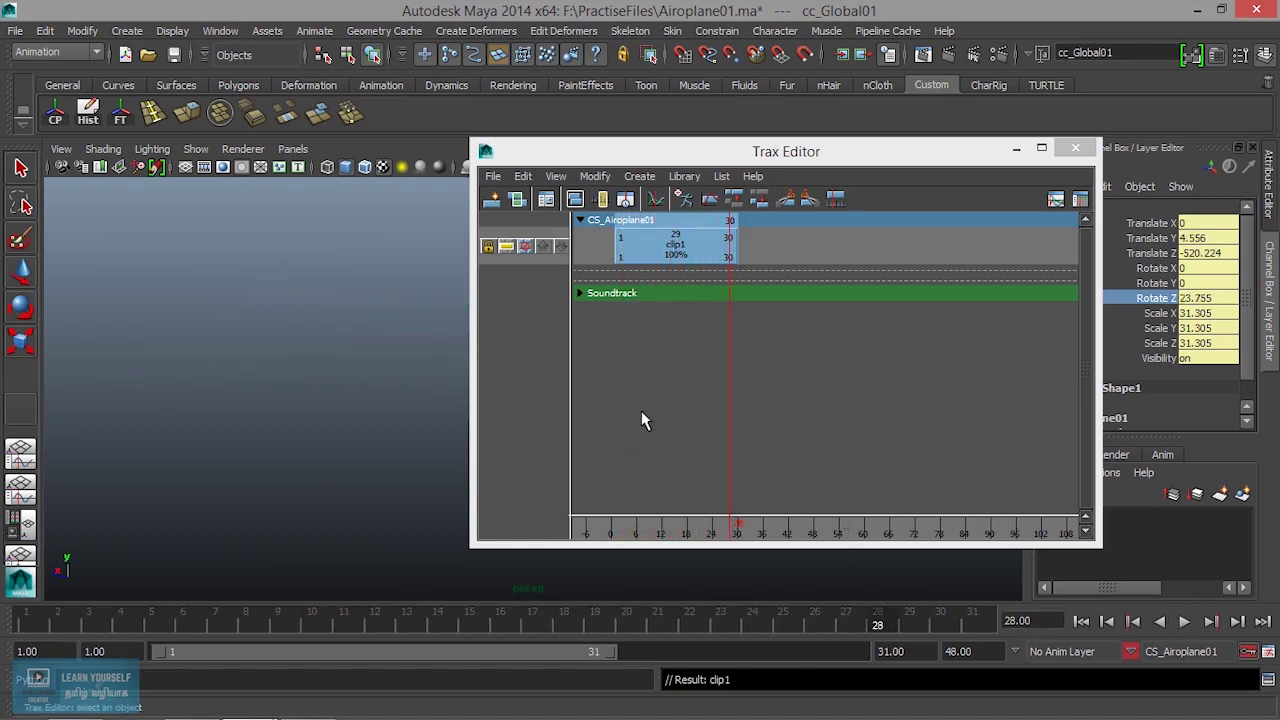
mouse_move(680, 247)
left_mouse_down()
mouse_move(885, 250)
mouse_move(721, 252)
left_mouse_up()
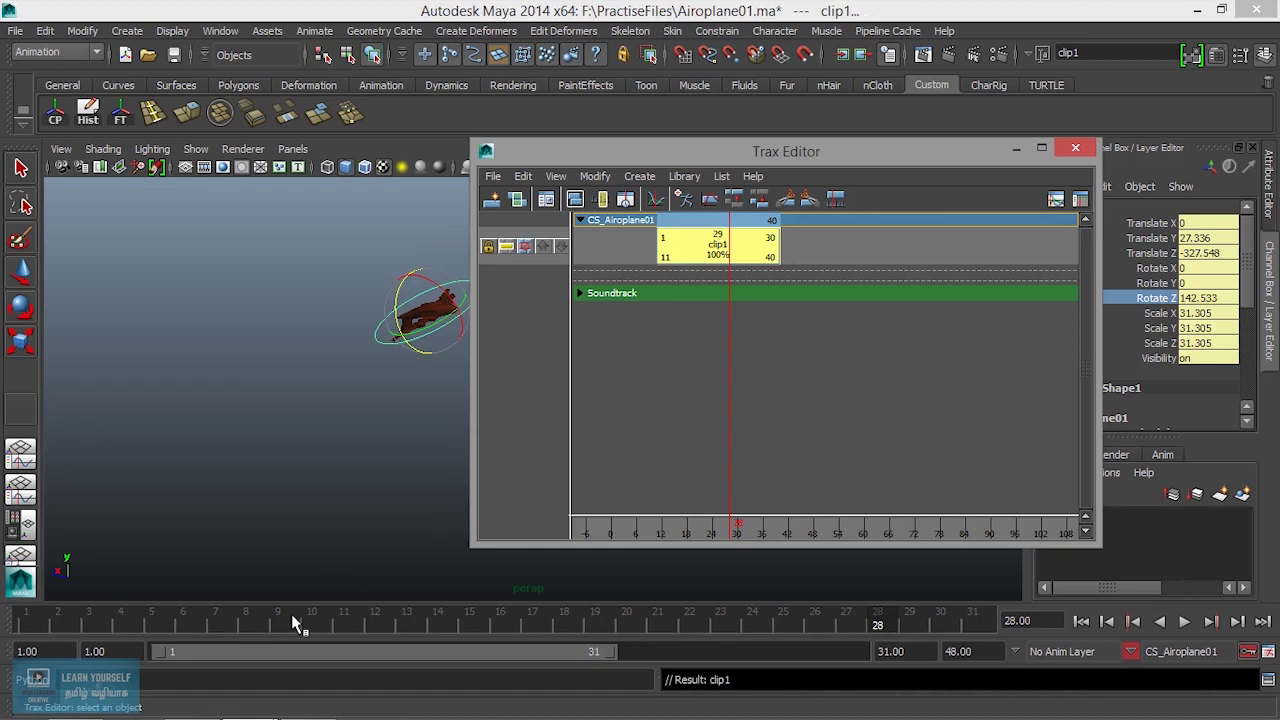
left_click_drag(247, 623, 26, 623)
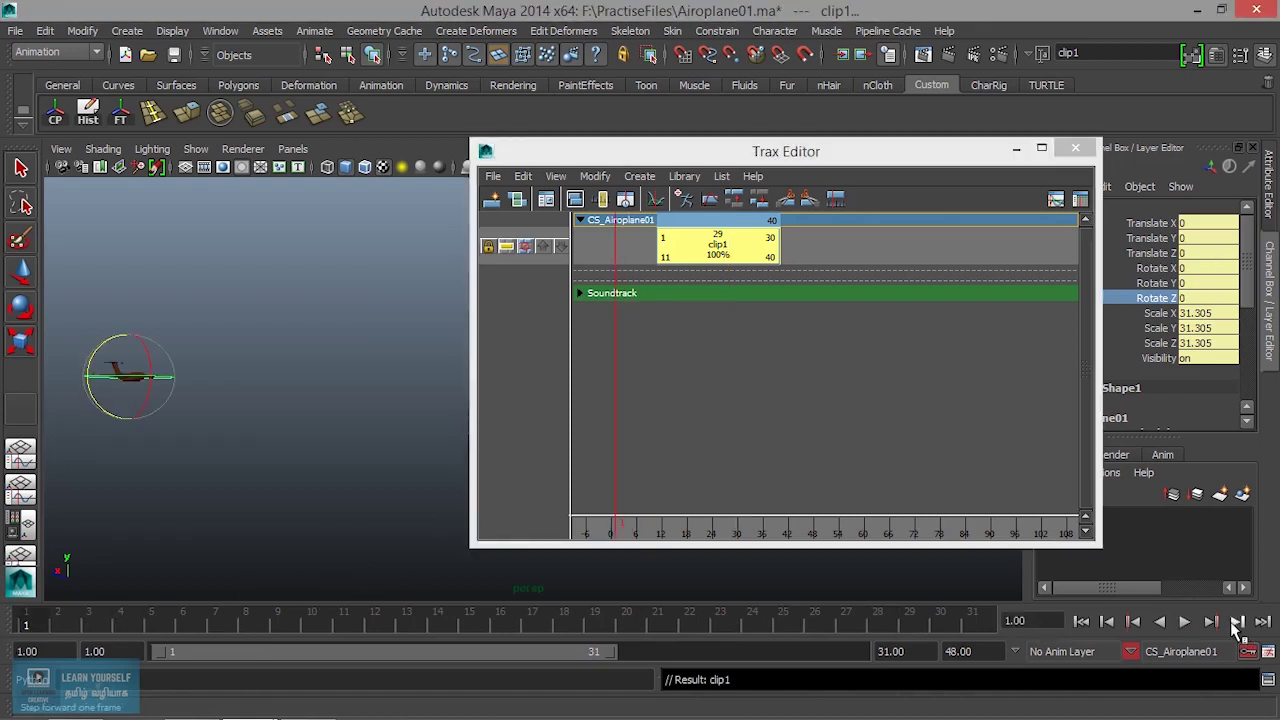
left_click(1184, 621)
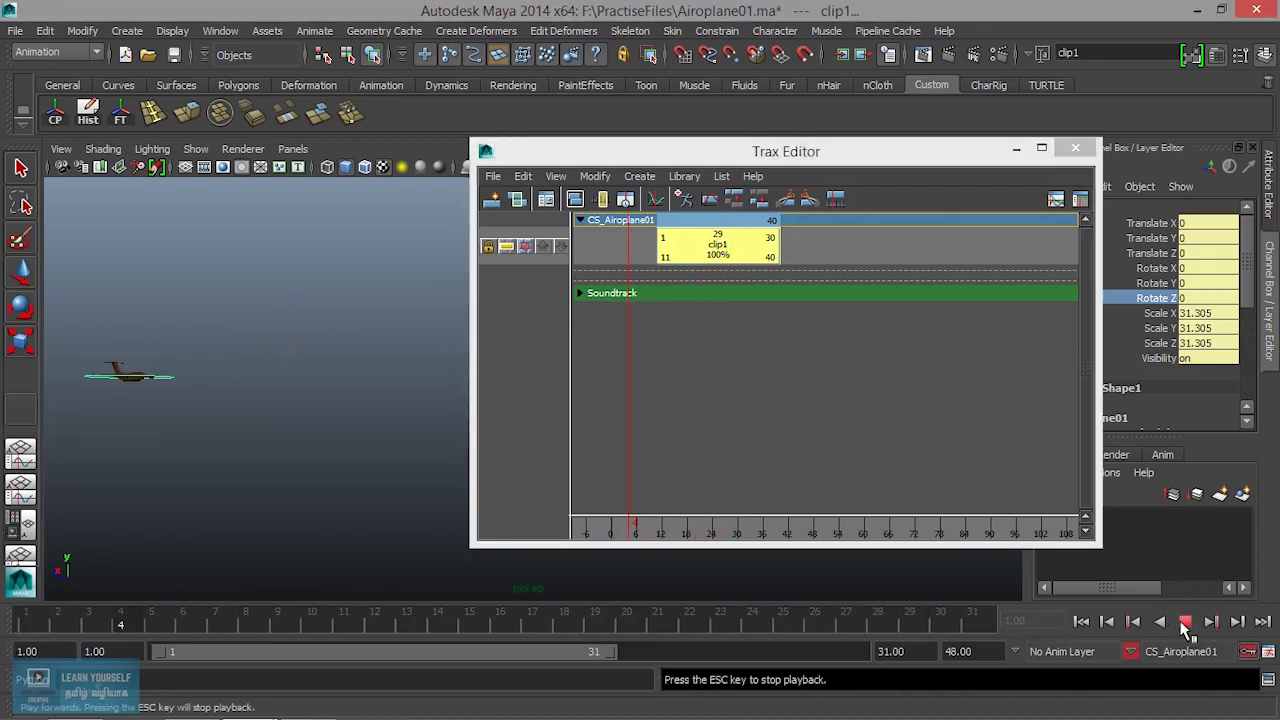
left_click(1184, 621)
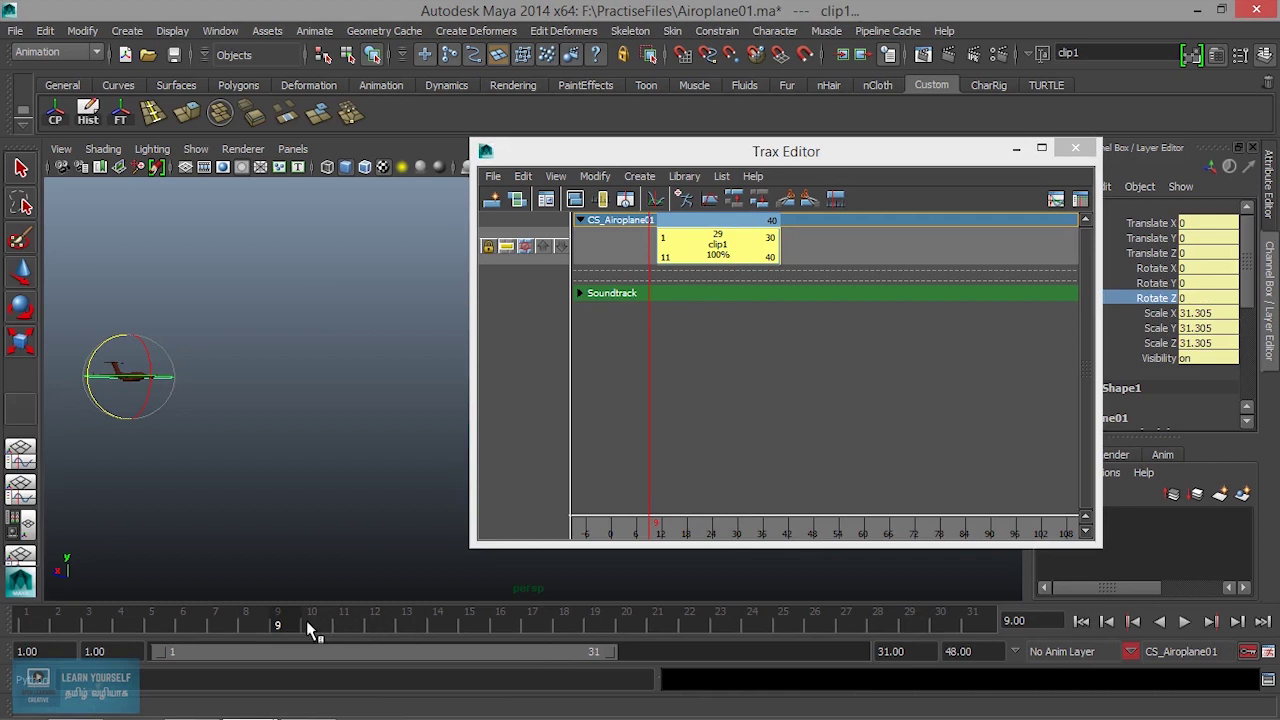
key("alt+v")
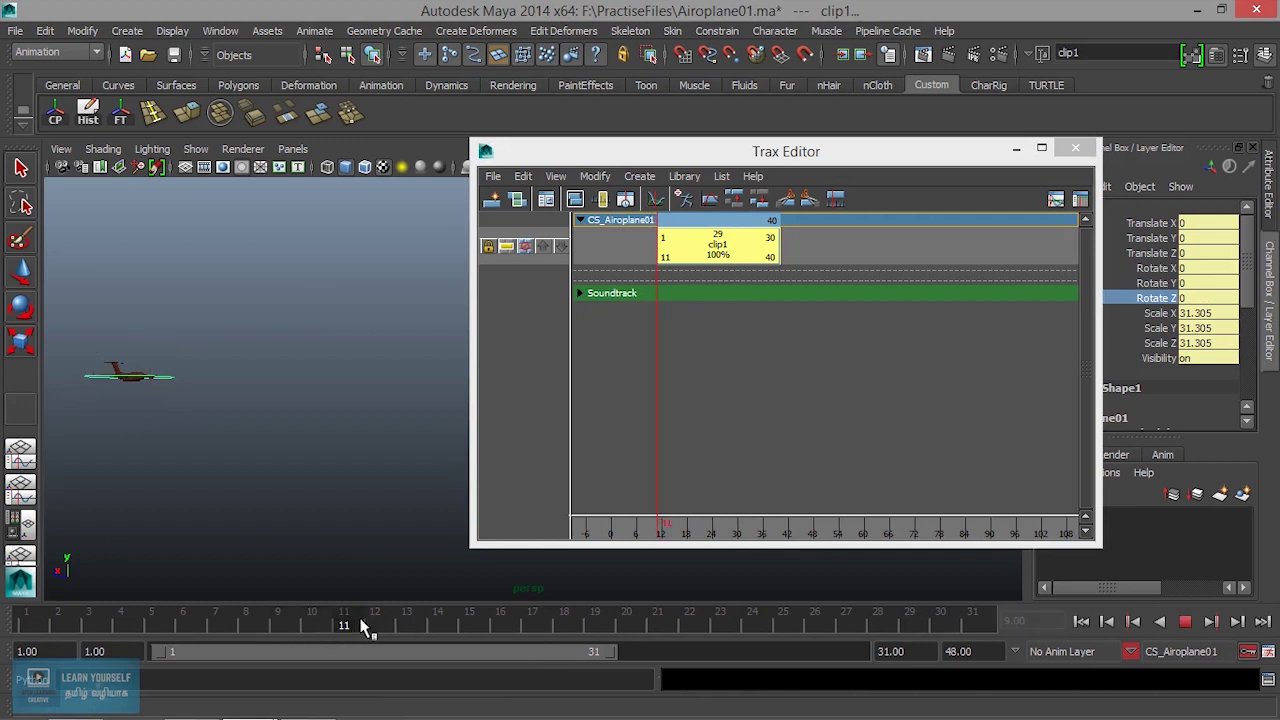
key("alt+v")
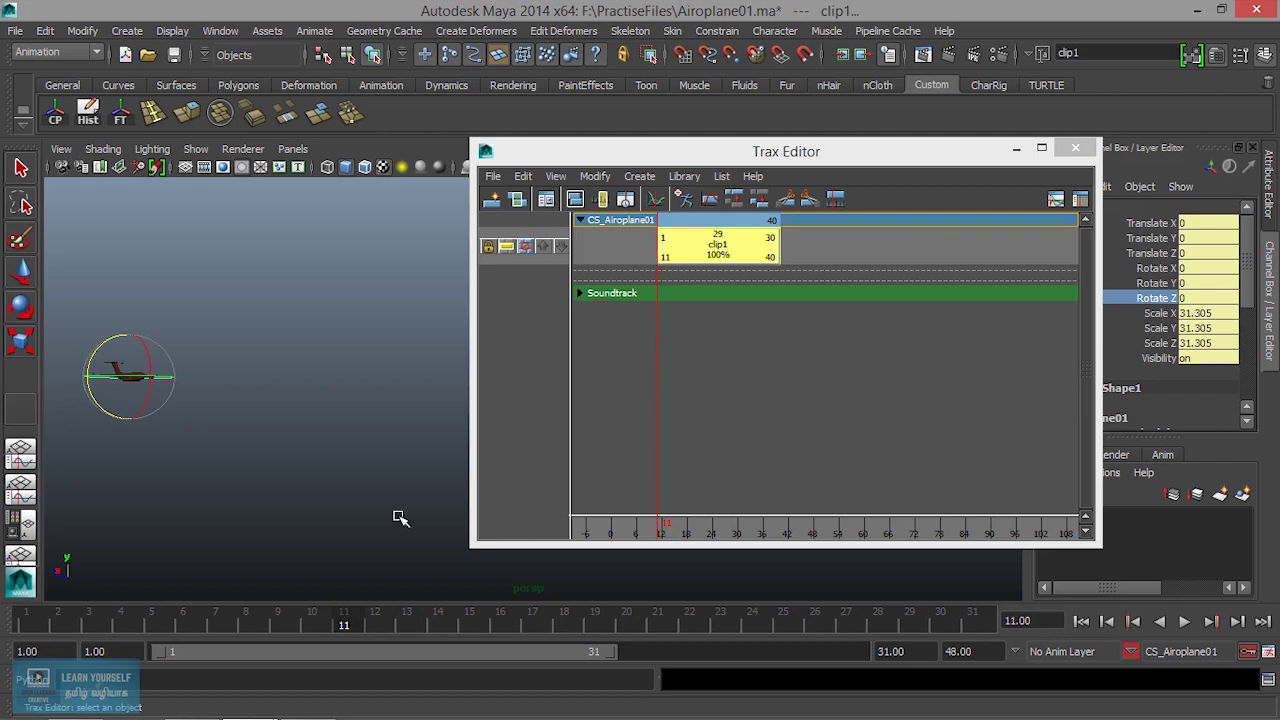
Move clip1 to frames 60–89, check playback, and extend the visible range to frame 48
left_click_drag(727, 244, 931, 254)
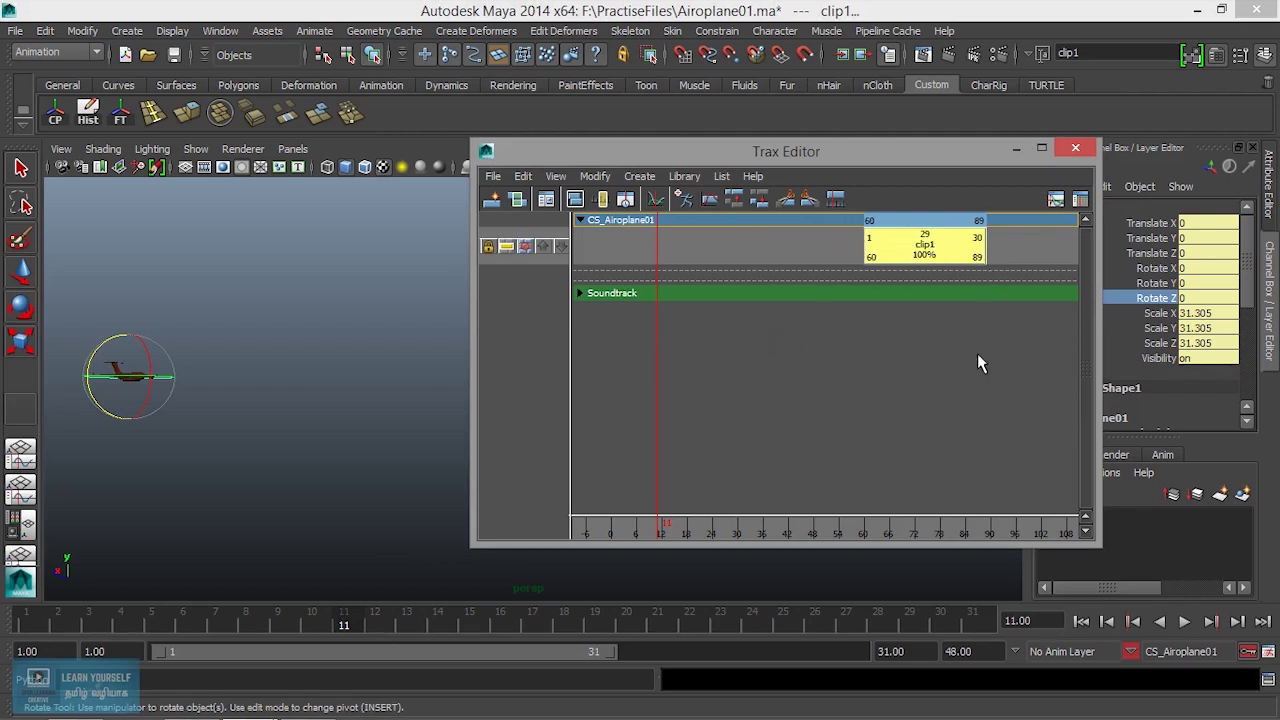
left_click(1184, 621)
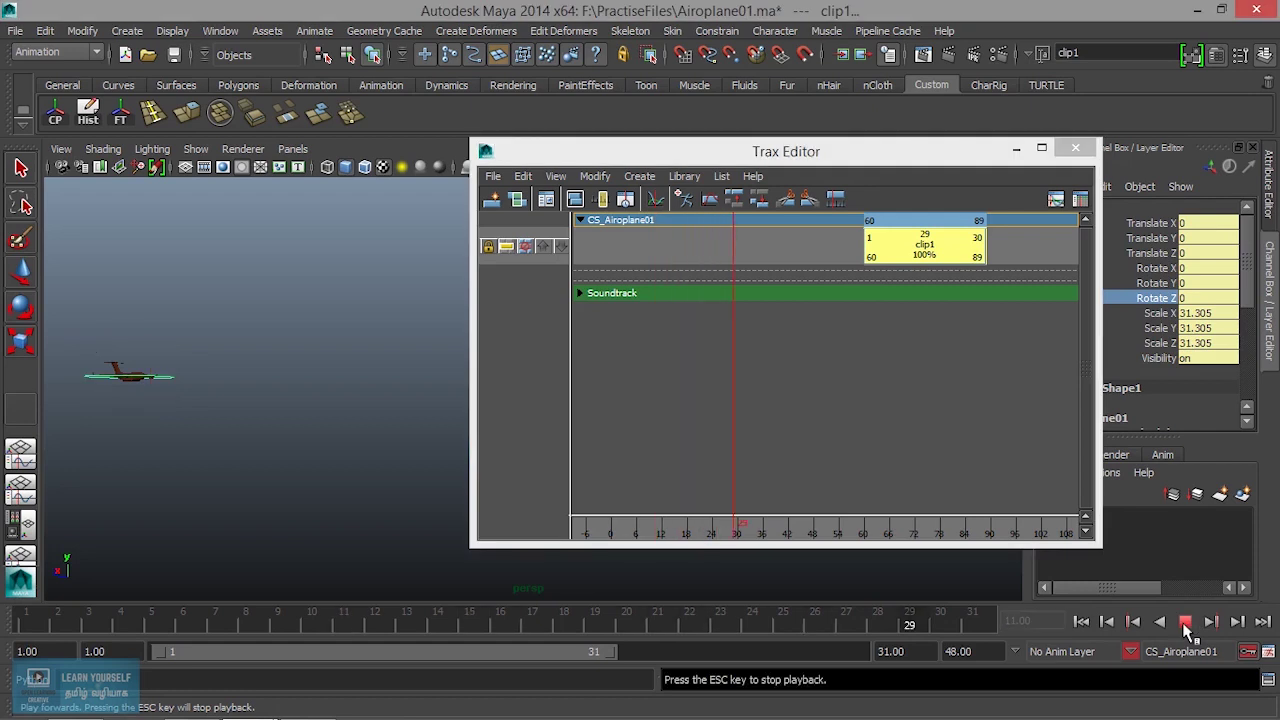
left_click(1184, 621)
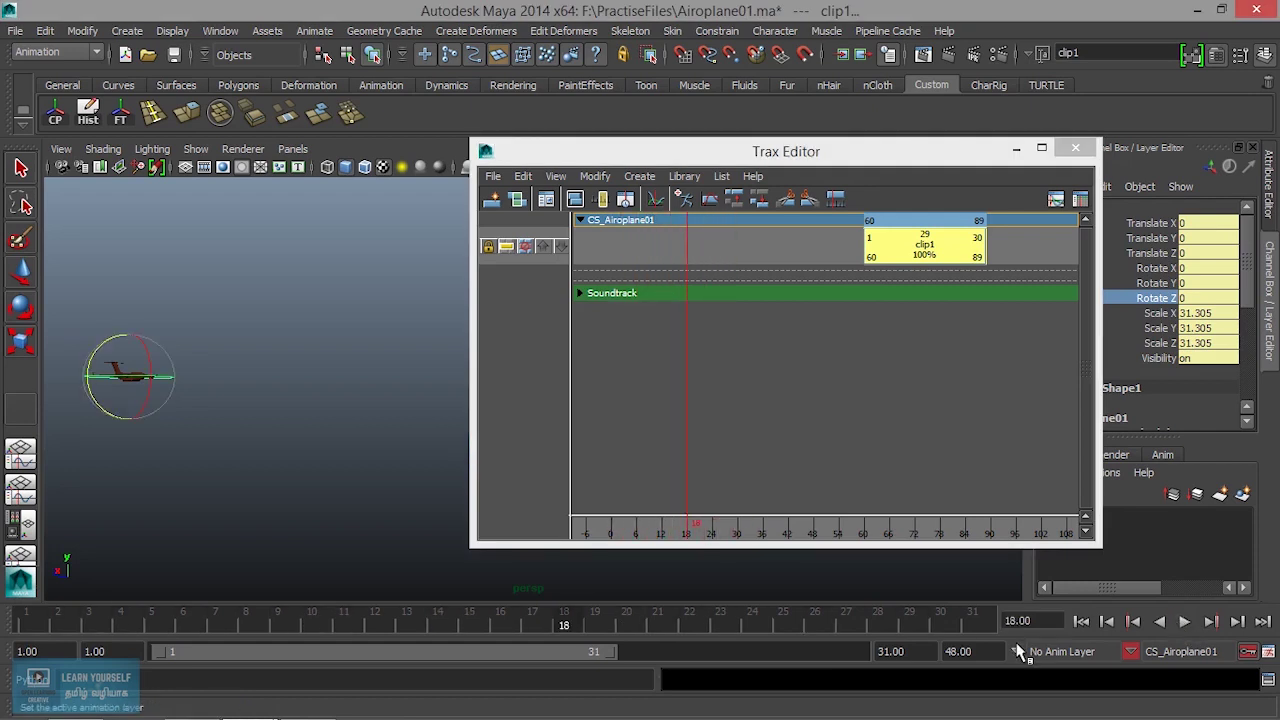
left_click_drag(607, 653, 921, 655)
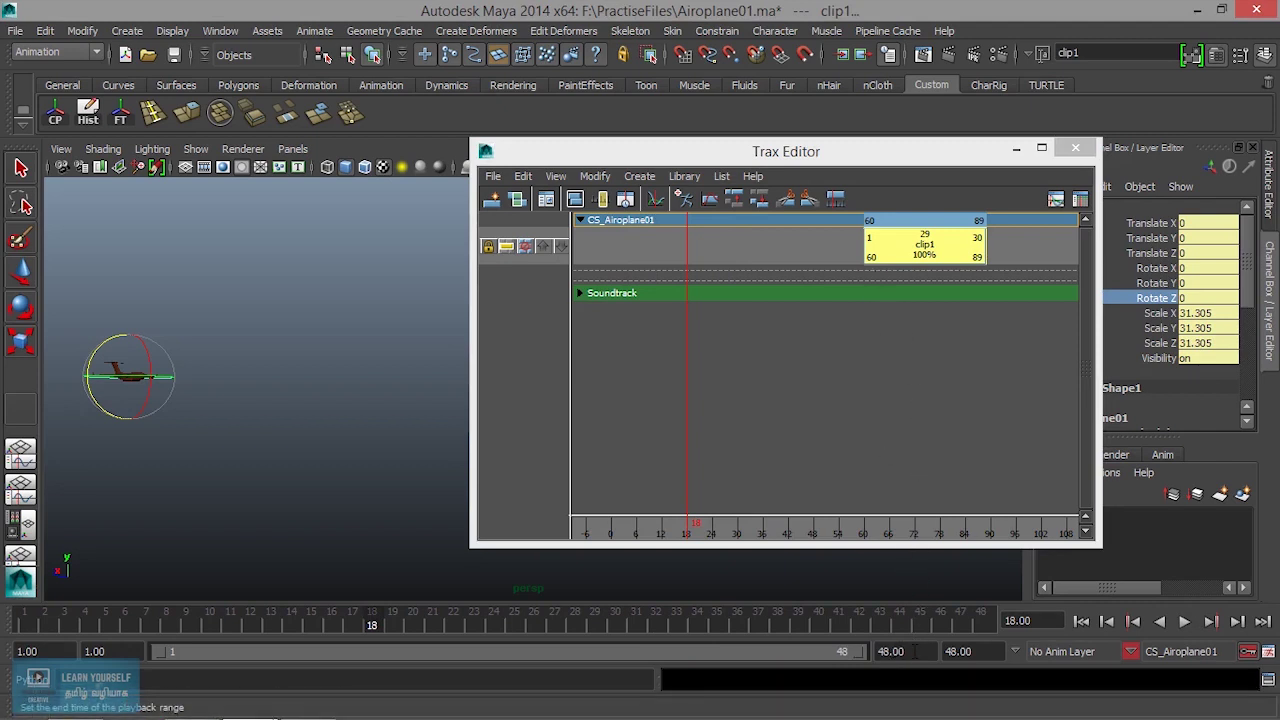
Set the playback end time to 100 and play the animation through clip1
double_click(880, 651)
type("100")
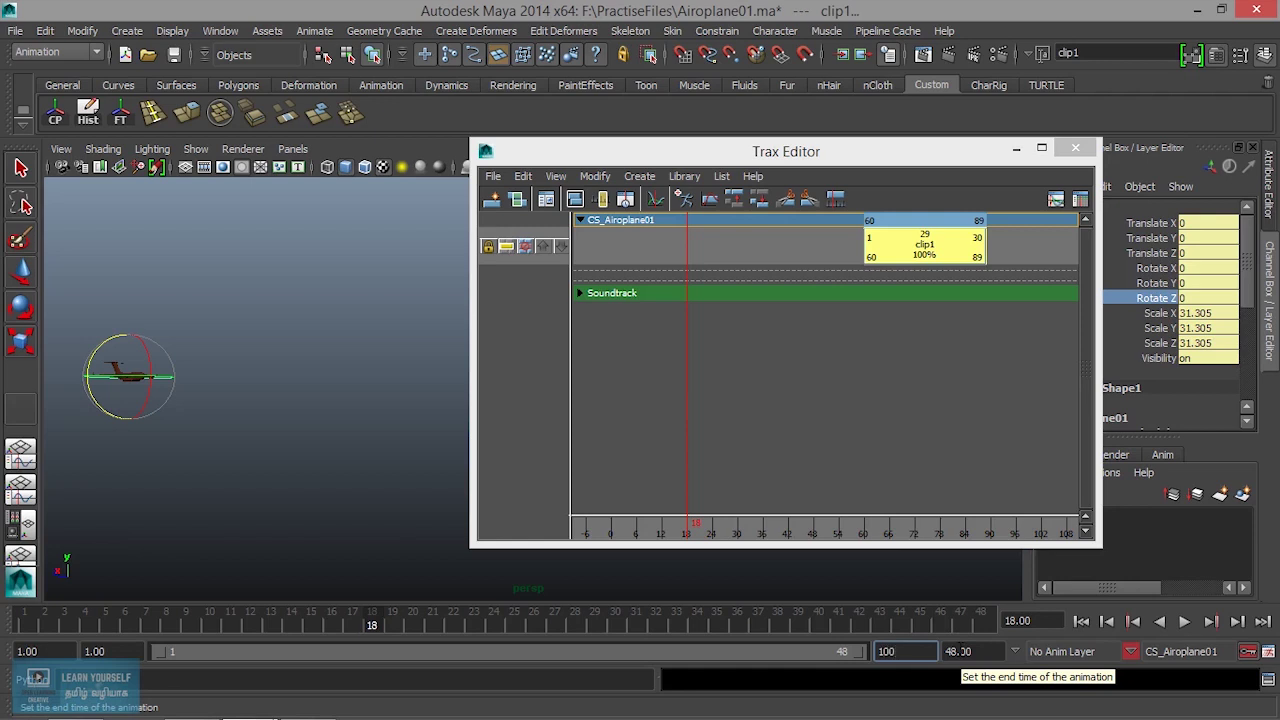
key("Return")
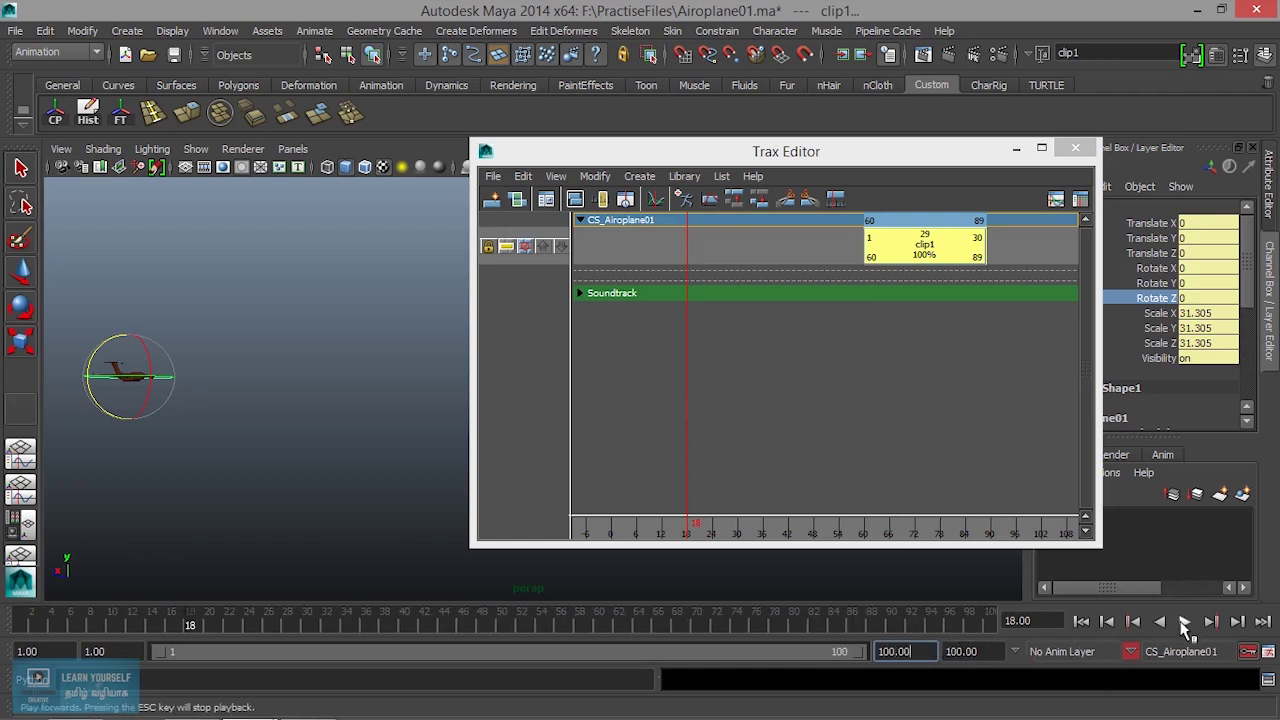
left_click(1184, 622)
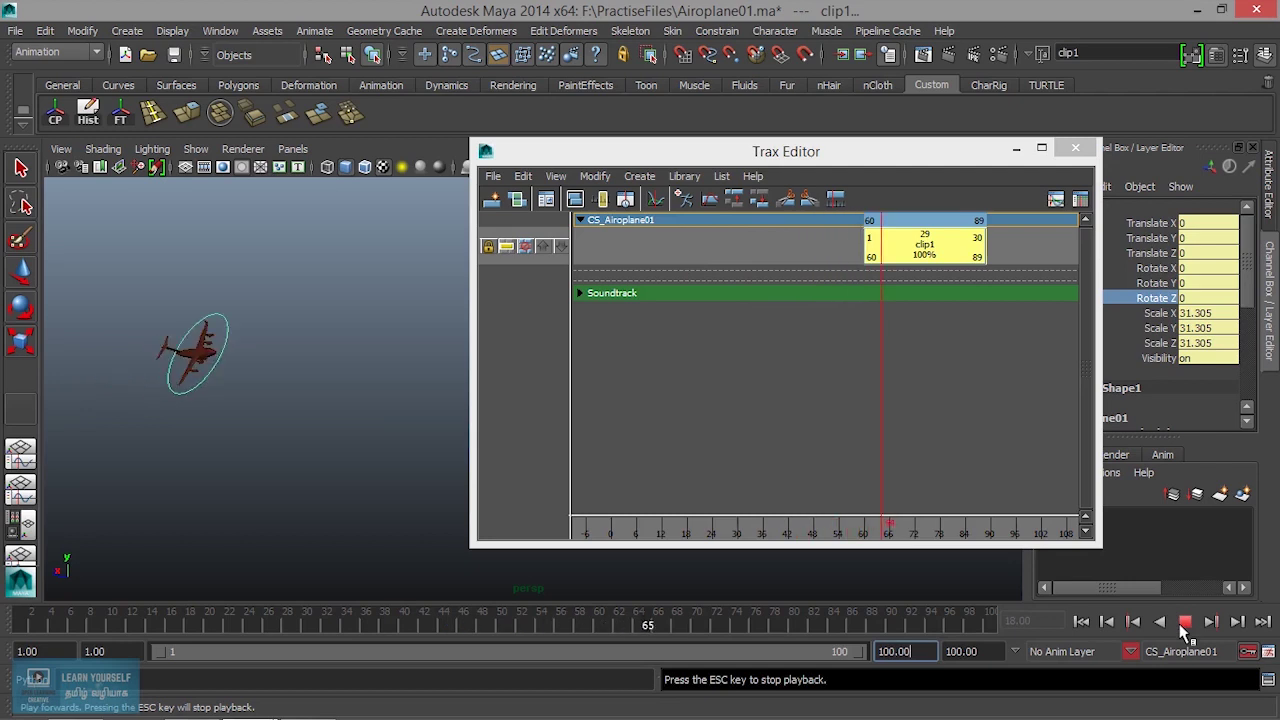